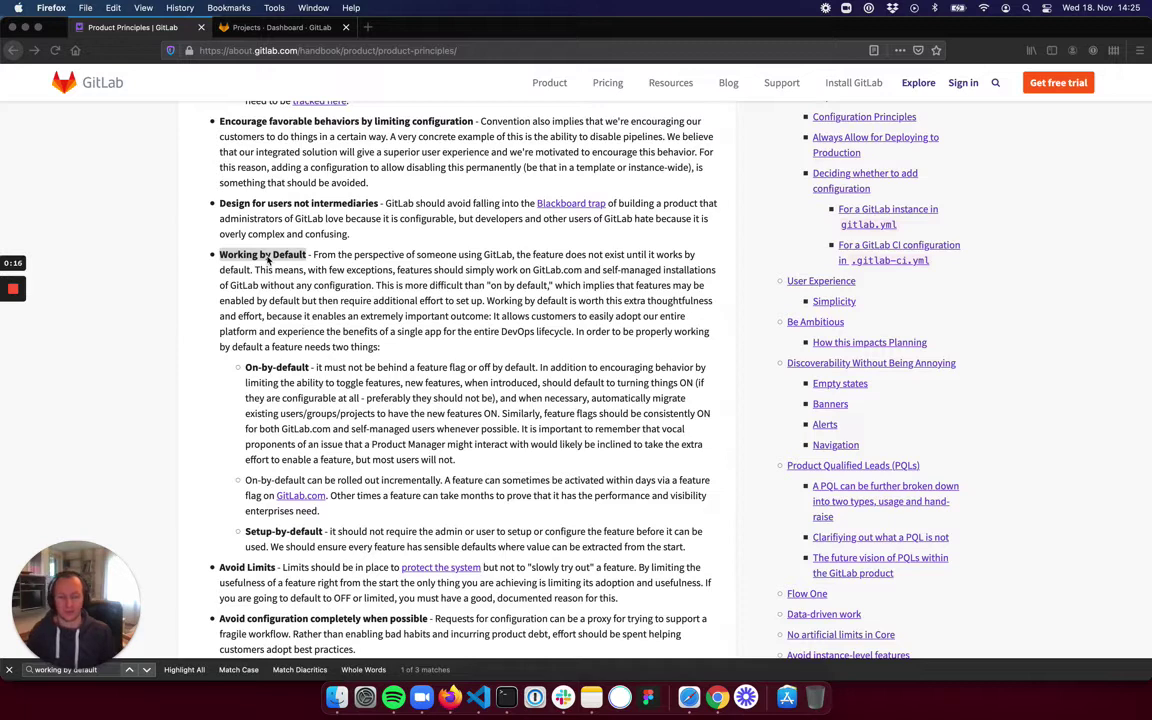
- Create a blank public GitLab project named "Blank project", initialized with a README
{"action": "left_click", "coordinate": [262, 29]}
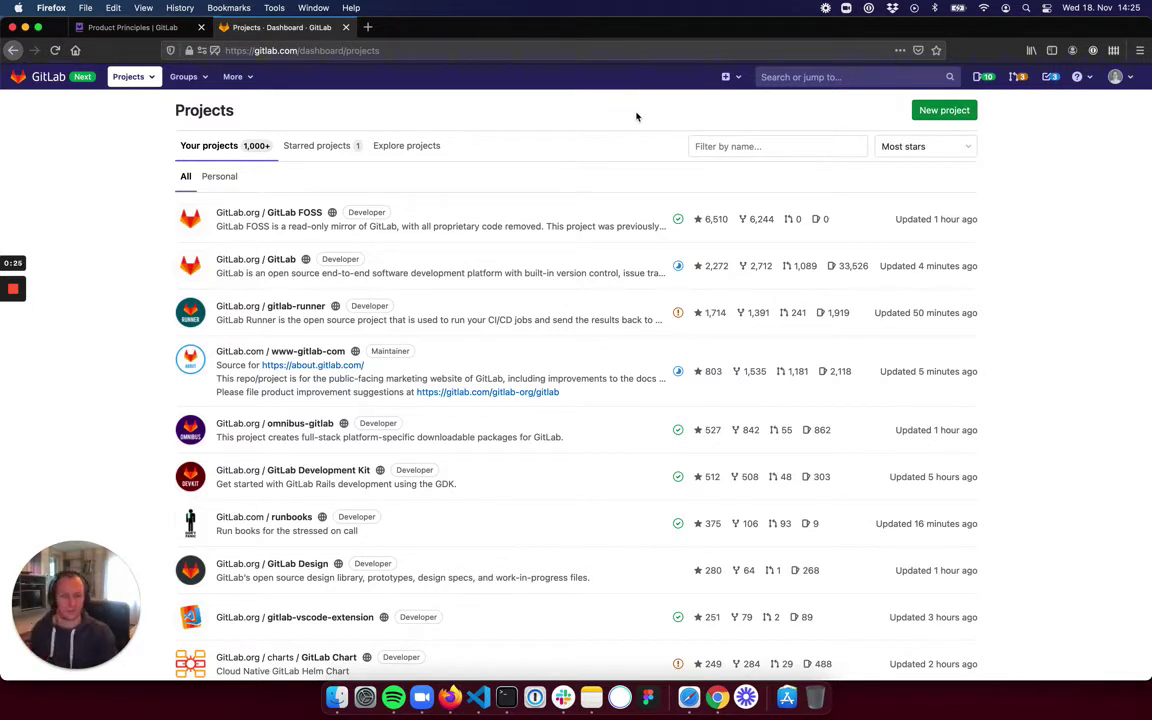
{"action": "left_click", "coordinate": [922, 112]}
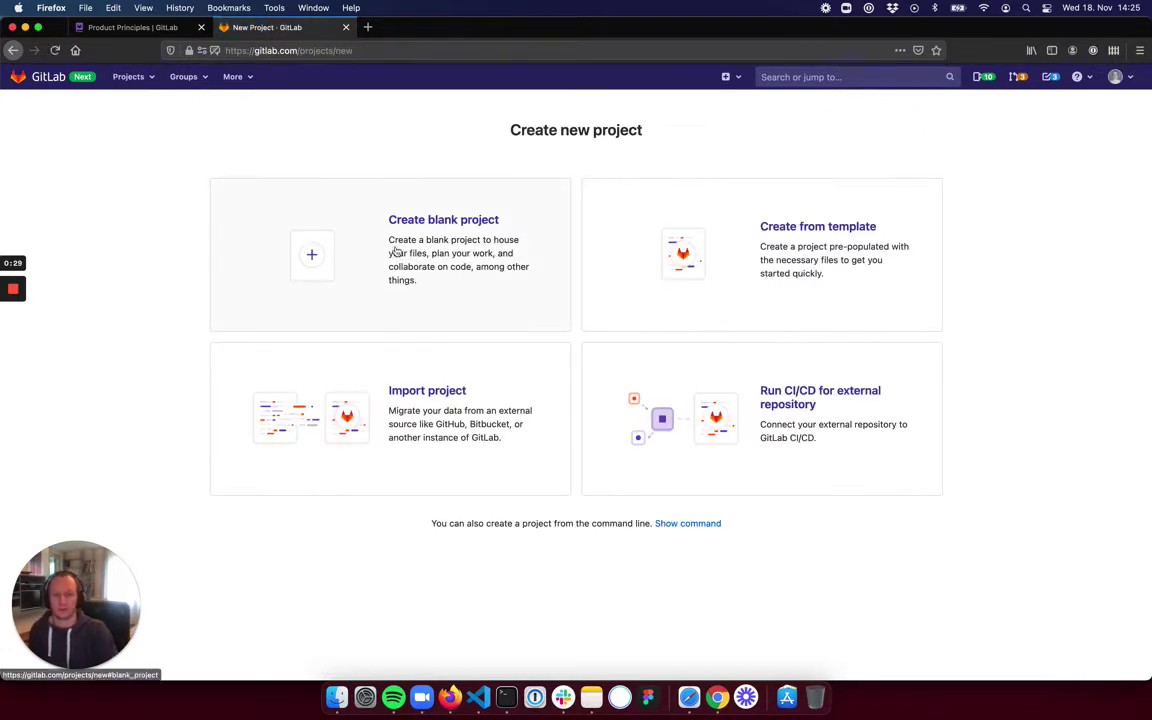
{"action": "left_click", "coordinate": [396, 252]}
{"action": "left_click", "coordinate": [450, 167]}
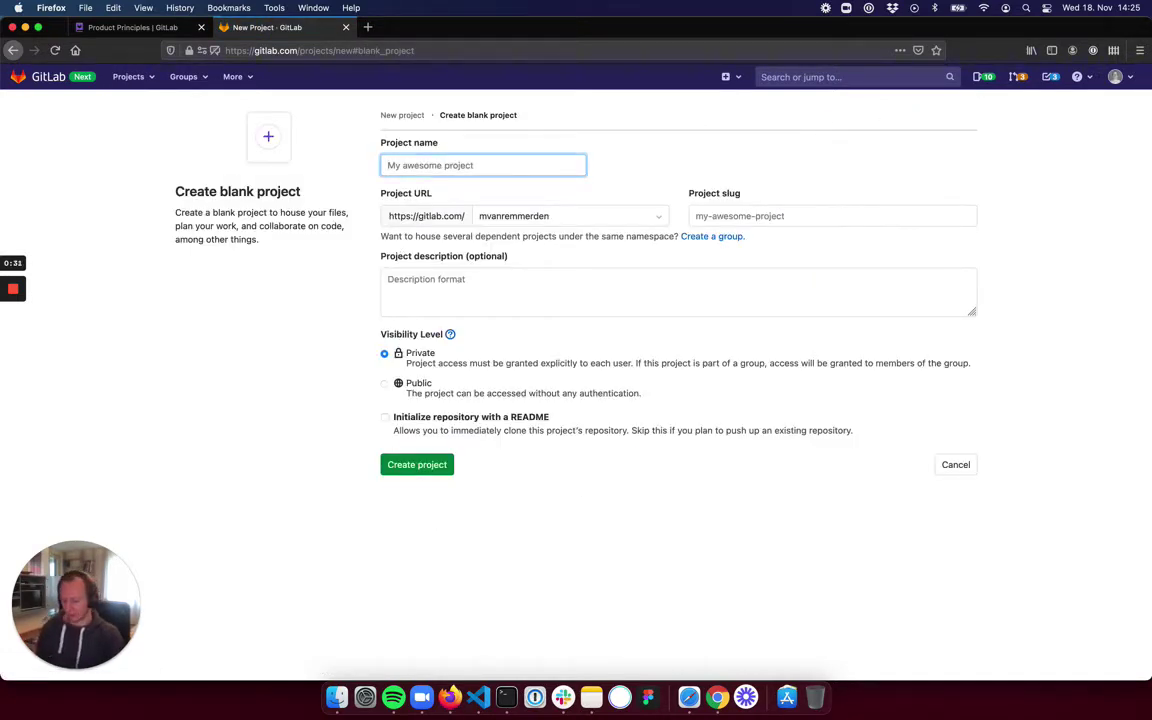
{"action": "type", "text": "Blank project"}
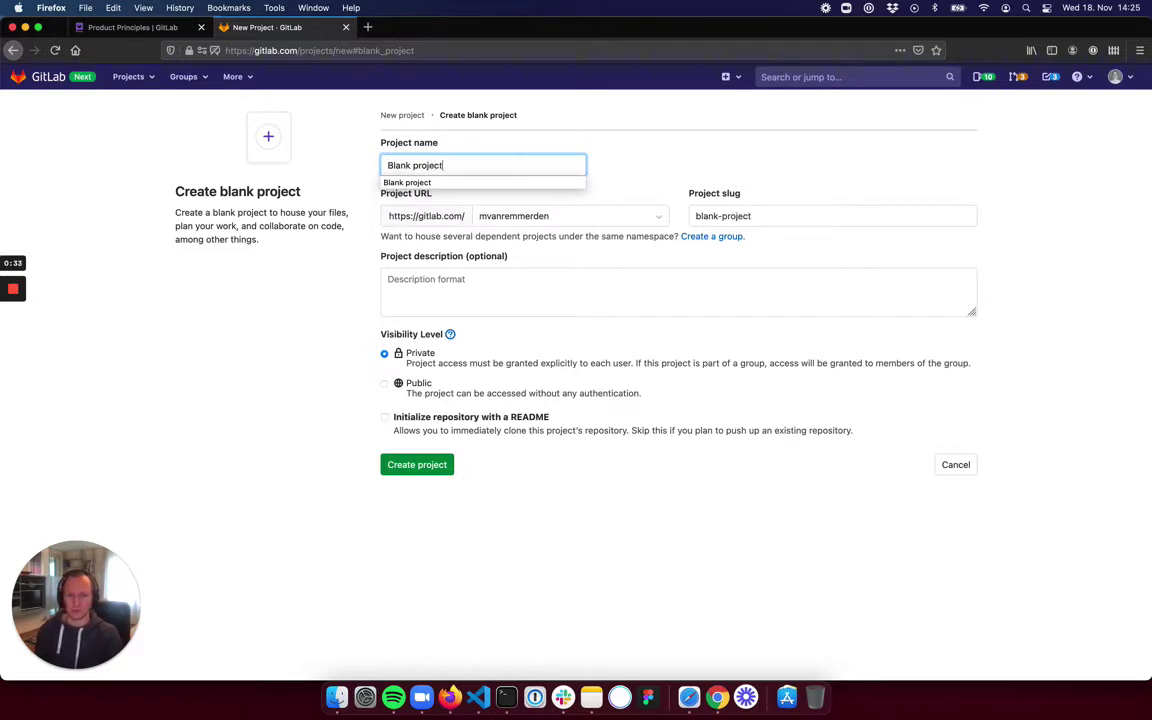
{"action": "key", "text": "Tab"}
{"action": "left_click", "coordinate": [418, 382]}
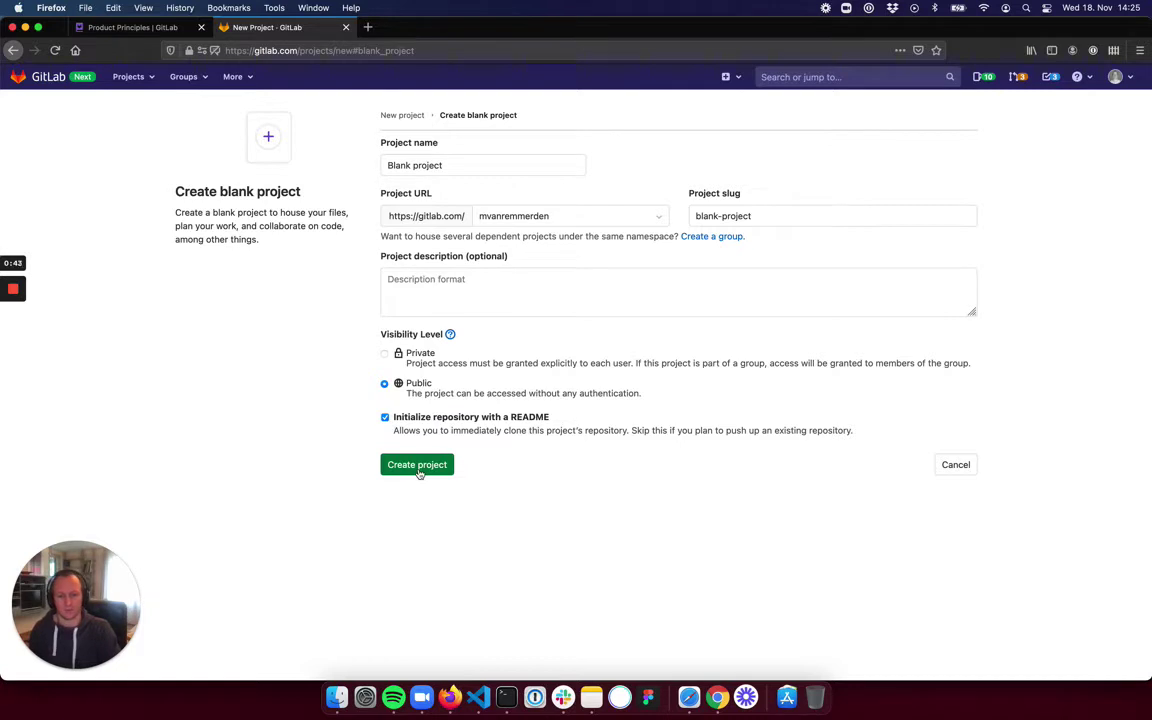
{"action": "left_click", "coordinate": [419, 474]}
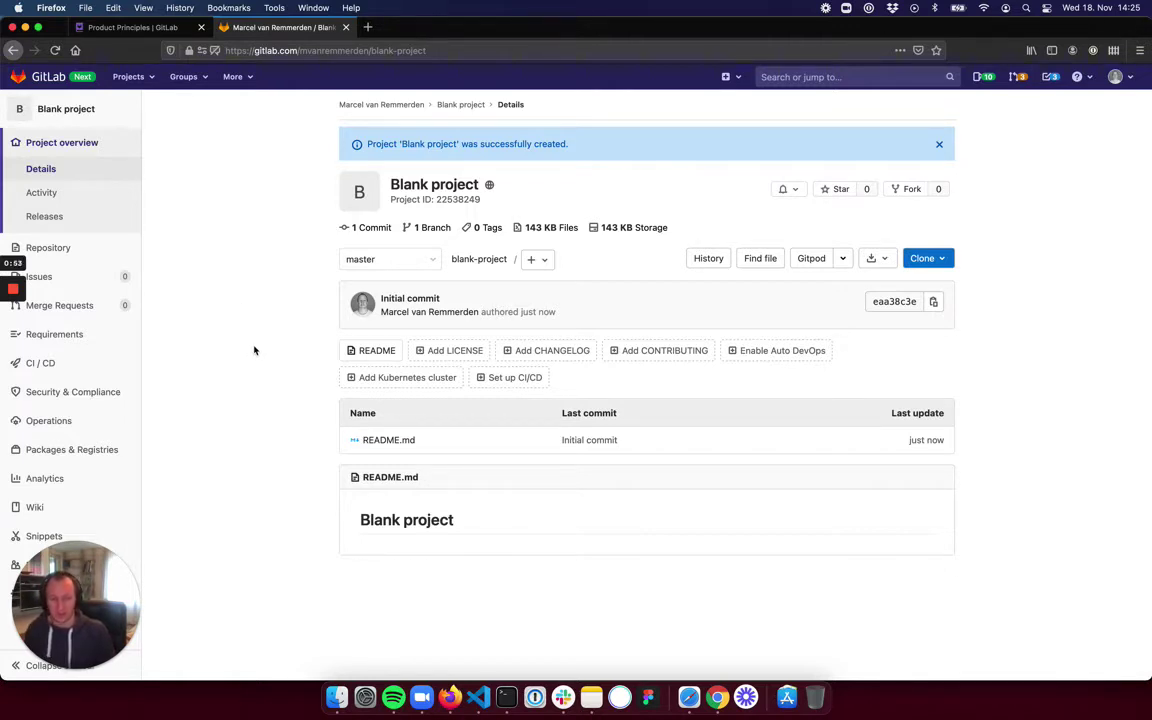
- Enable Auto DevOps from the project's security configuration by defaulting to the Auto DevOps pipeline, and save the changes
{"action": "mouse_move", "coordinate": [110, 392]}
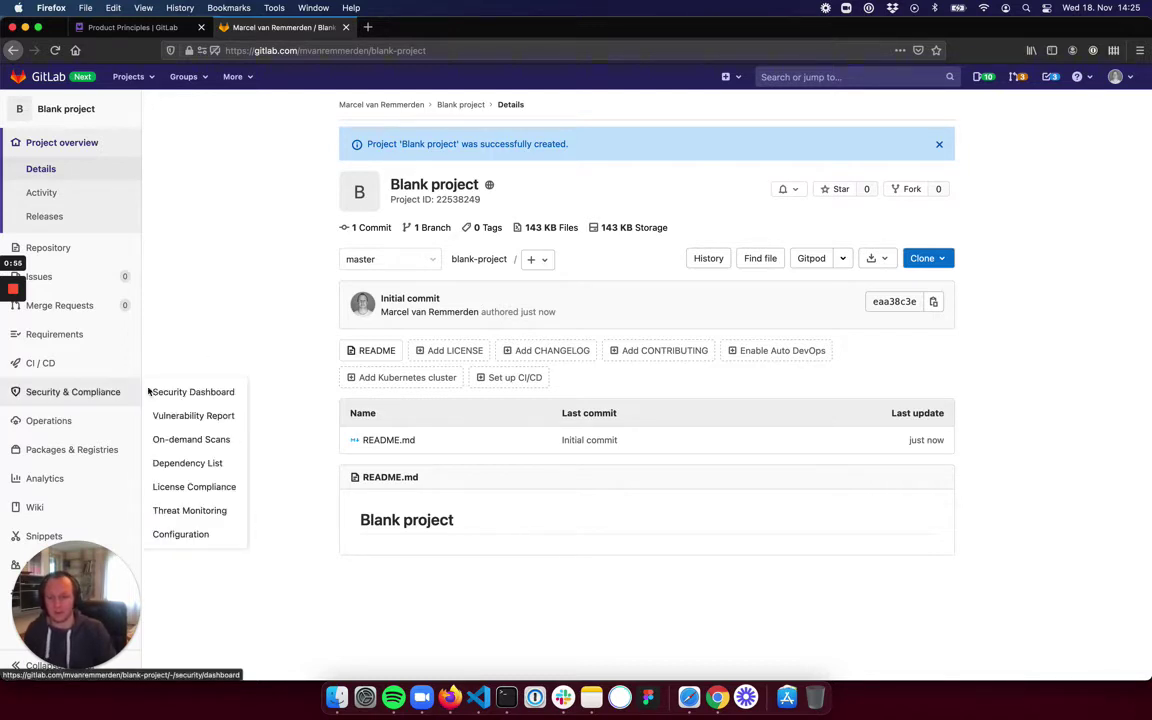
{"action": "left_click", "coordinate": [214, 536]}
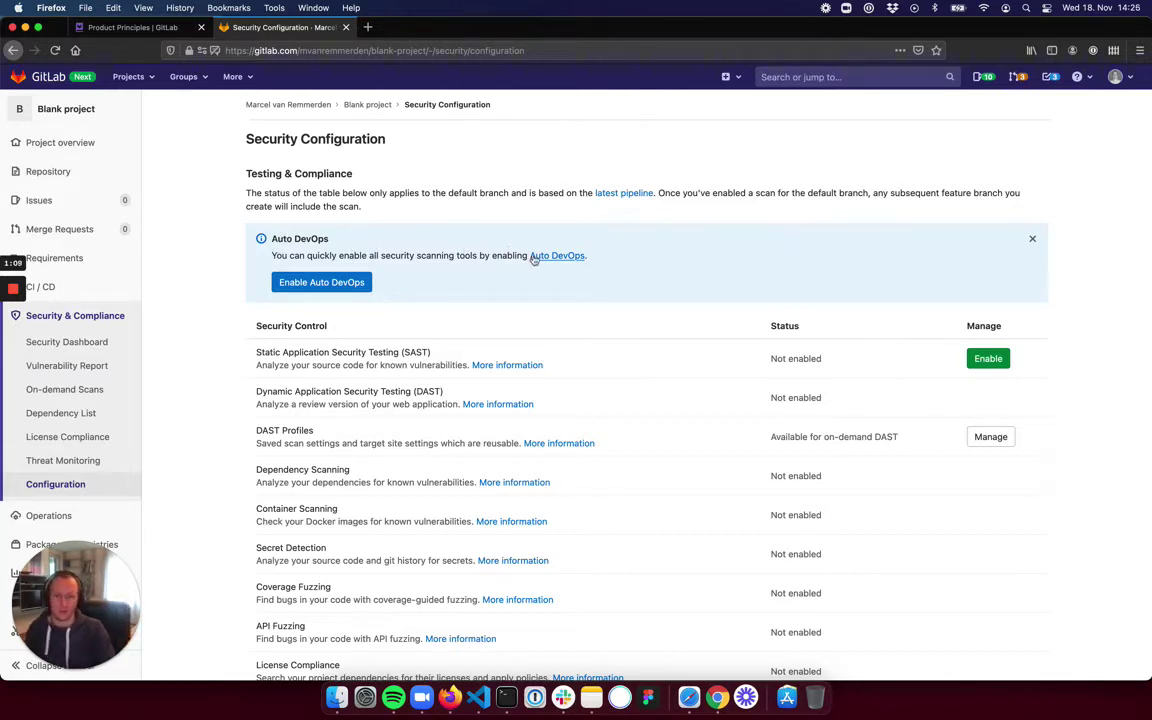
{"action": "left_click", "coordinate": [353, 287]}
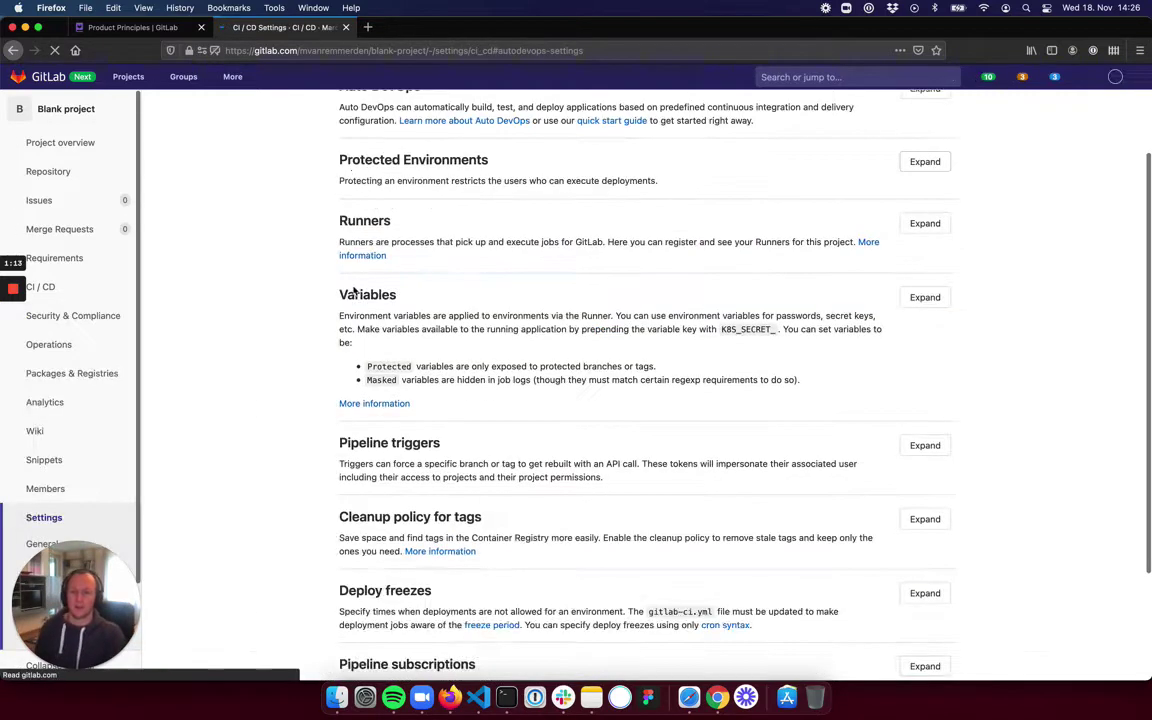
{"action": "left_click", "coordinate": [376, 187]}
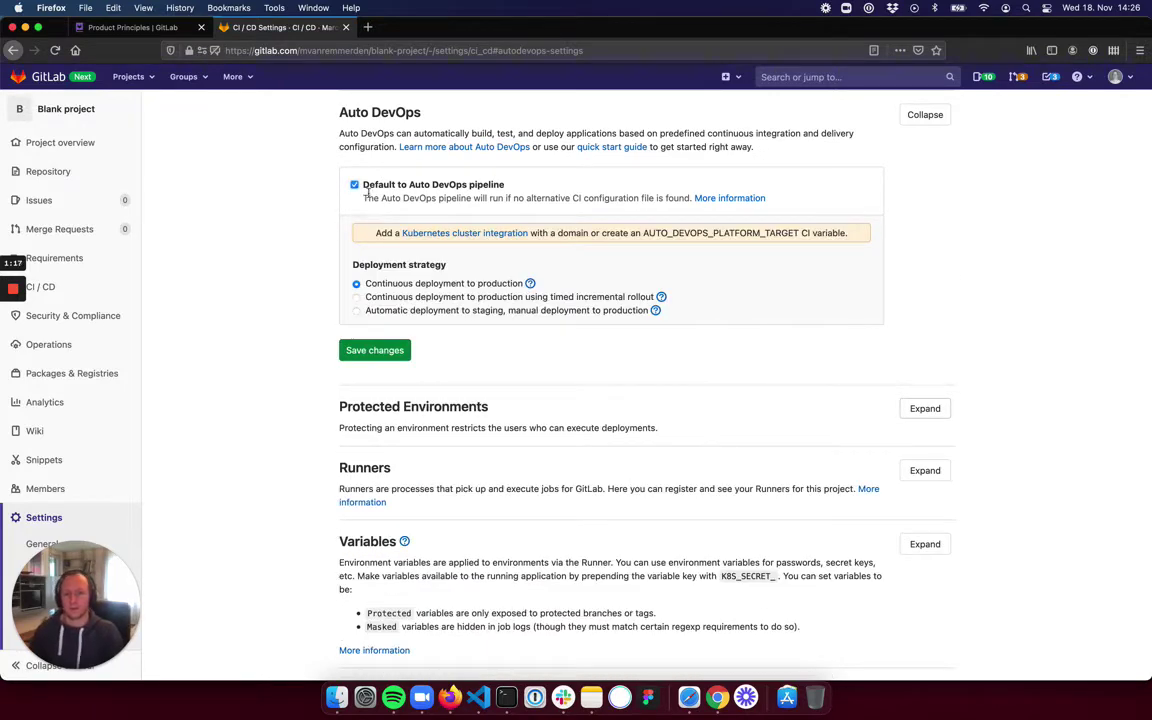
{"action": "left_click", "coordinate": [381, 350]}
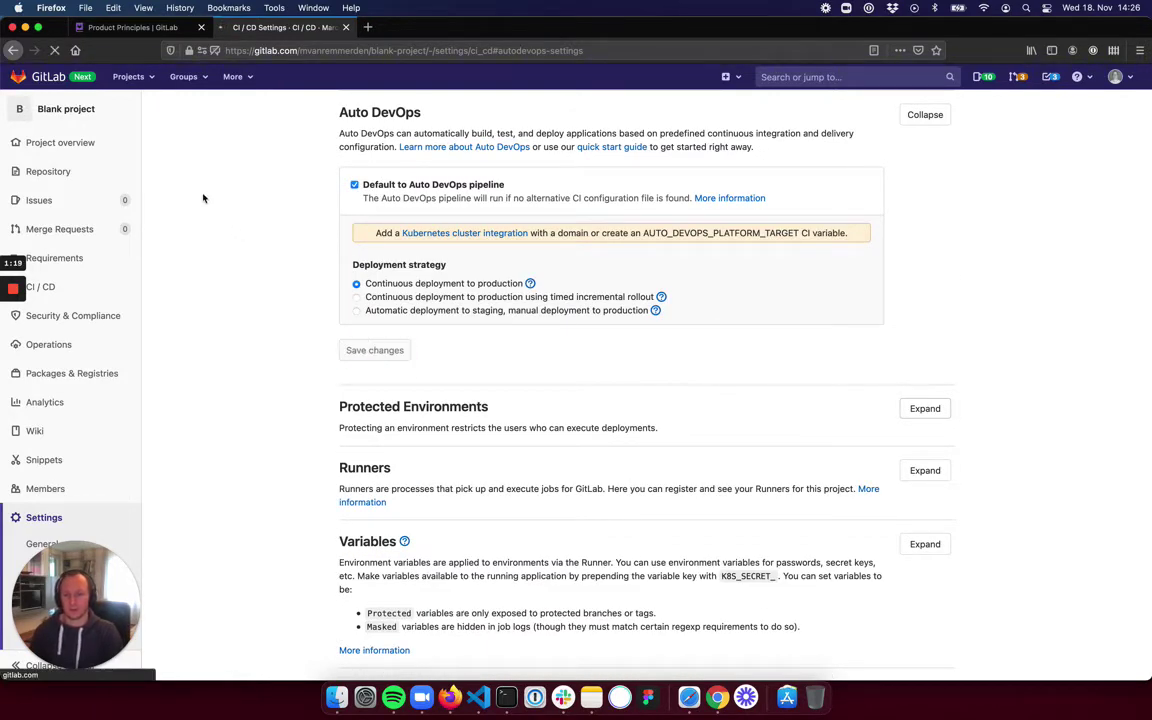
- Open the pipeline of the blank project's initial commit and examine its build and test jobs
{"action": "left_click", "coordinate": [86, 116]}
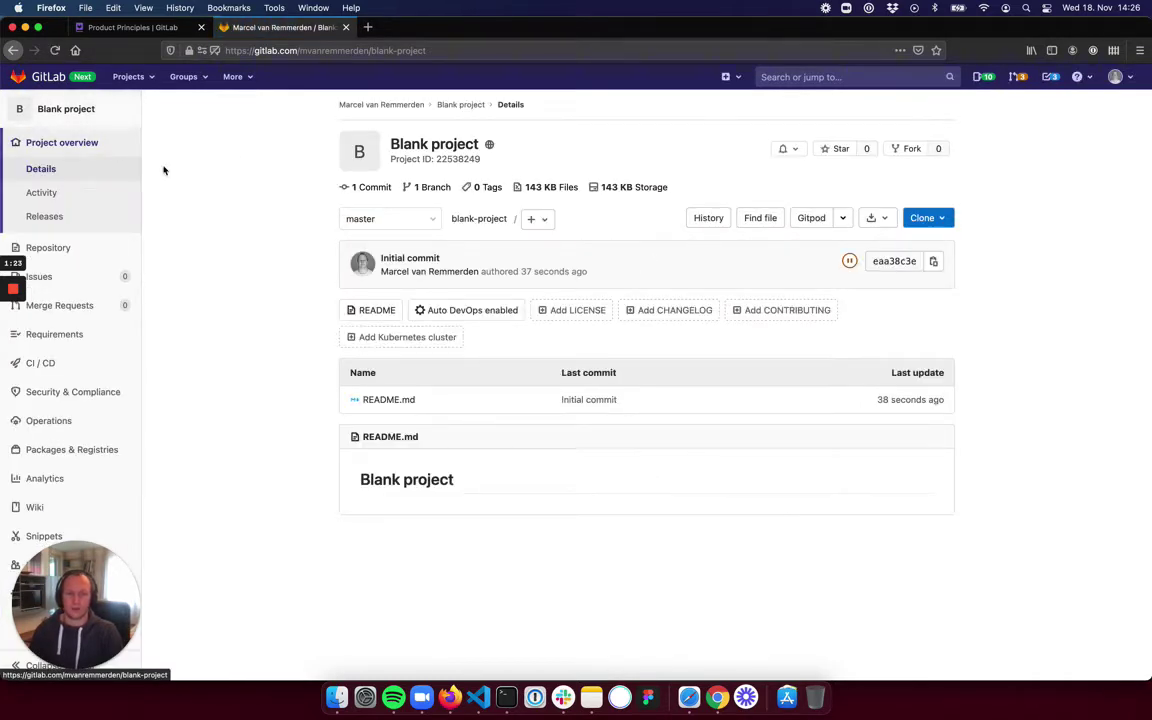
{"action": "left_click", "coordinate": [849, 262]}
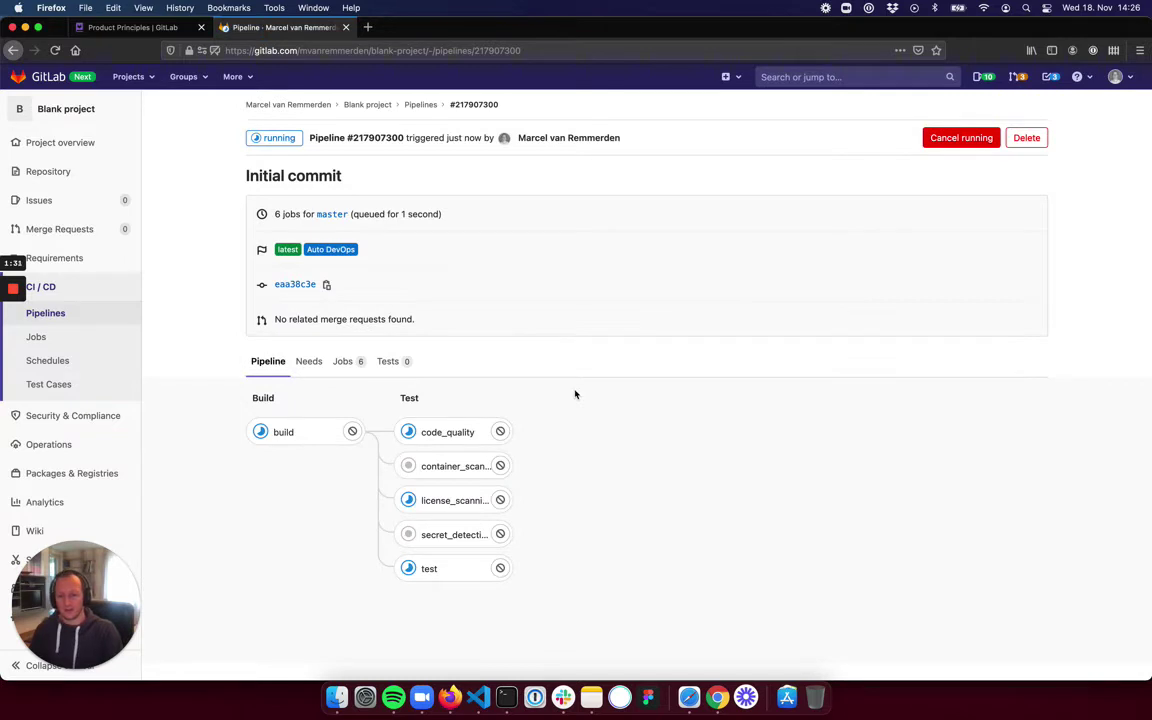
{"action": "mouse_move", "coordinate": [13, 300]}
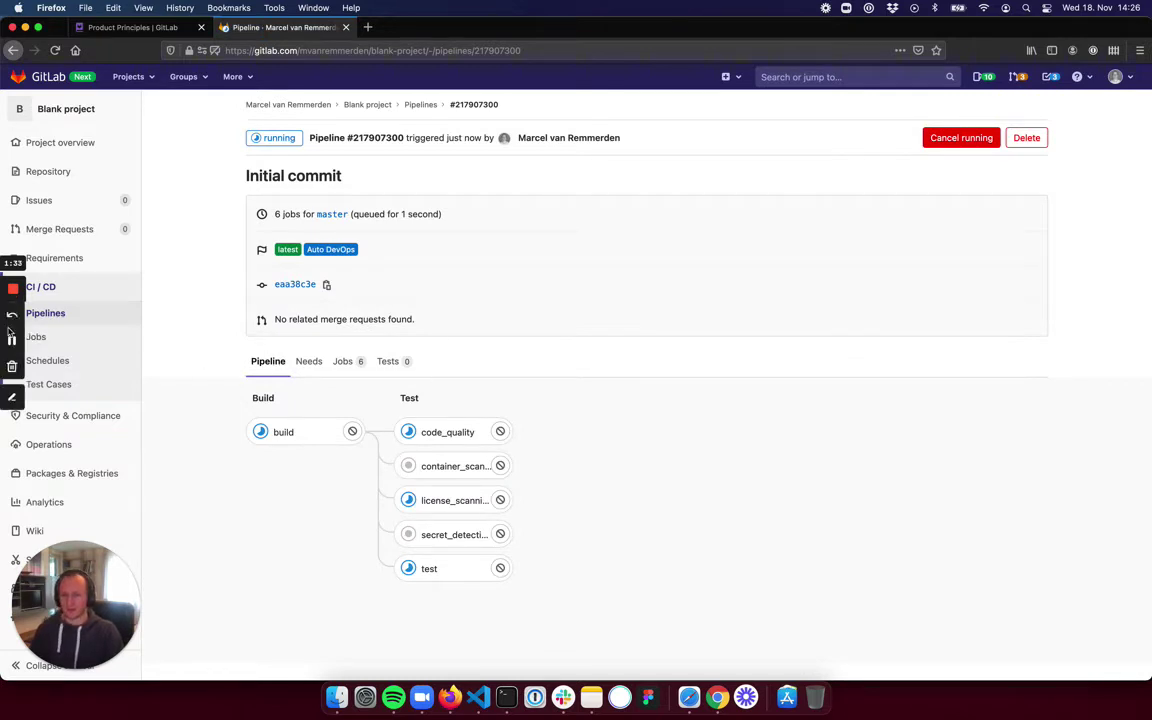
{"action": "left_click", "coordinate": [13, 343]}
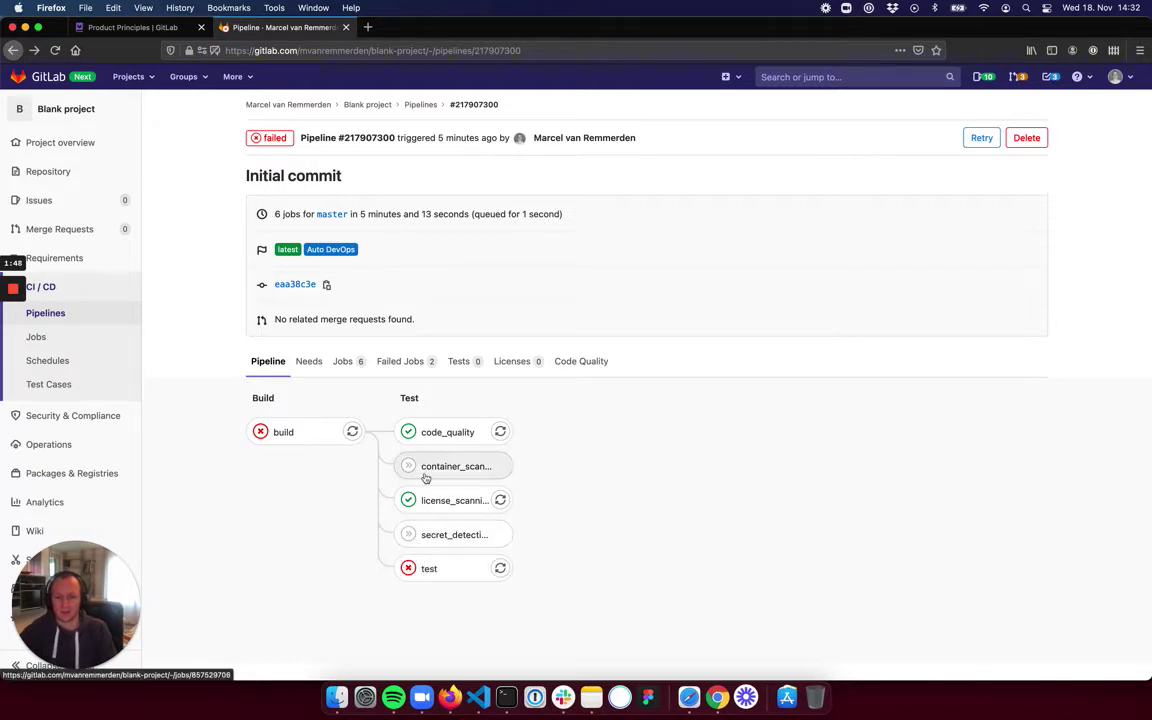
- Return to the project overview, then start a new project from a template and browse the built-in templates
{"action": "left_click", "coordinate": [90, 112]}
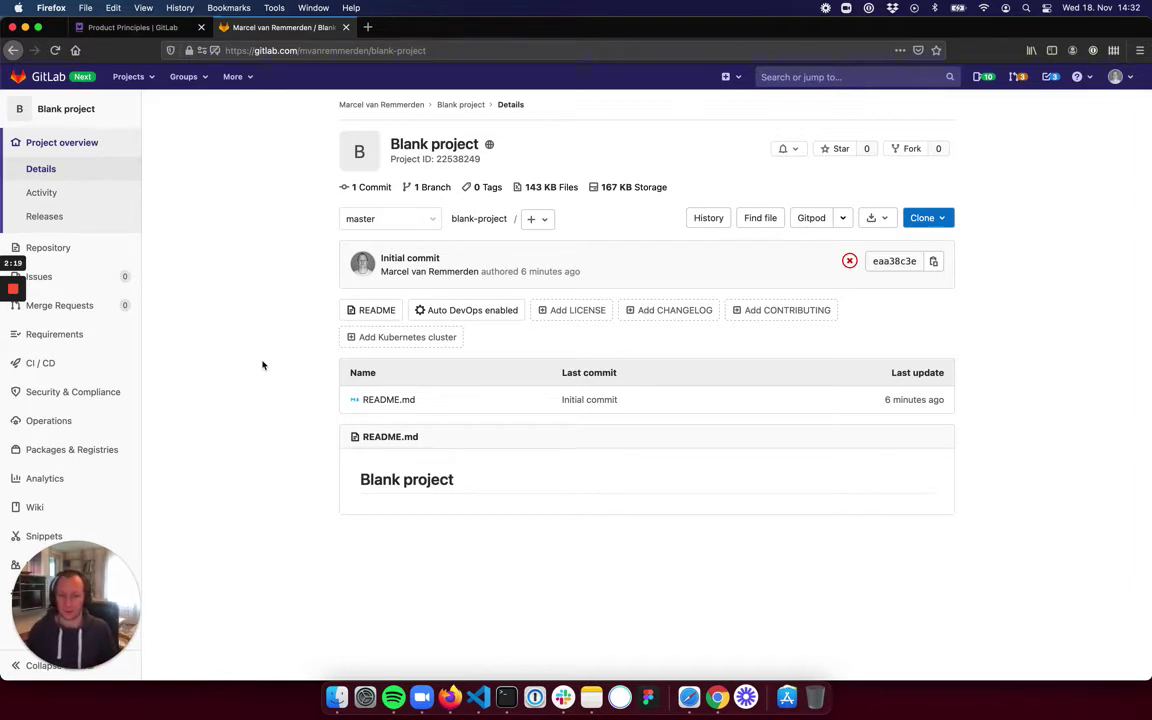
{"action": "left_click", "coordinate": [141, 76]}
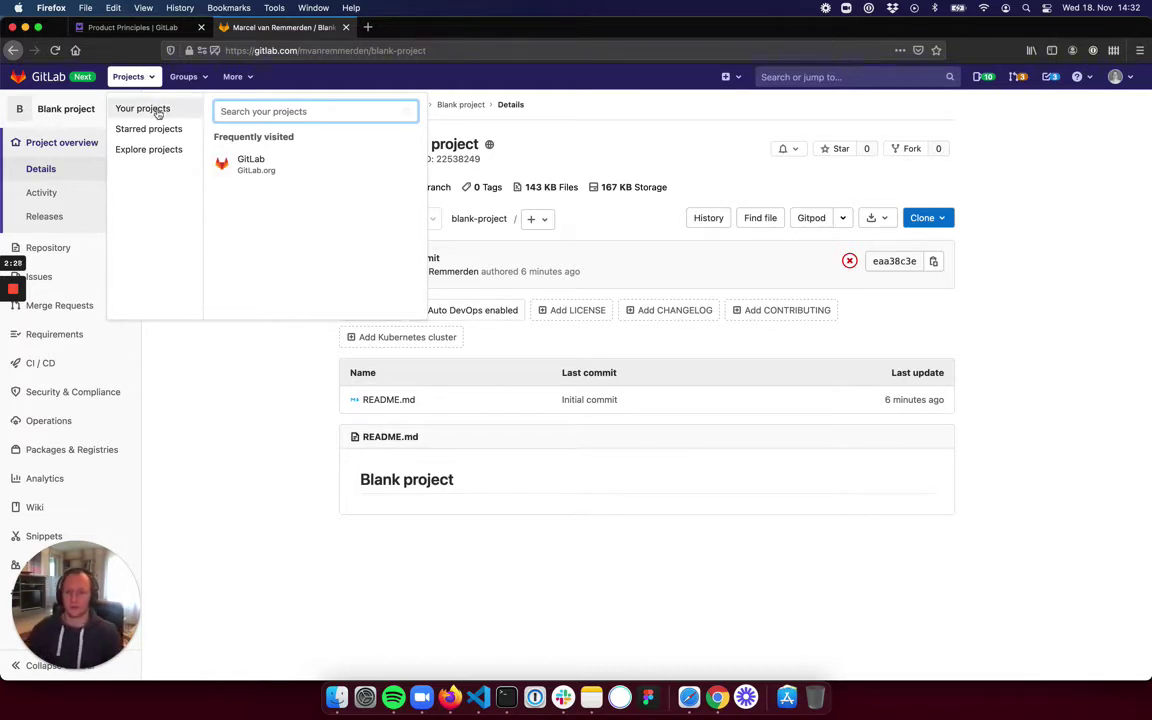
{"action": "left_click", "coordinate": [154, 110]}
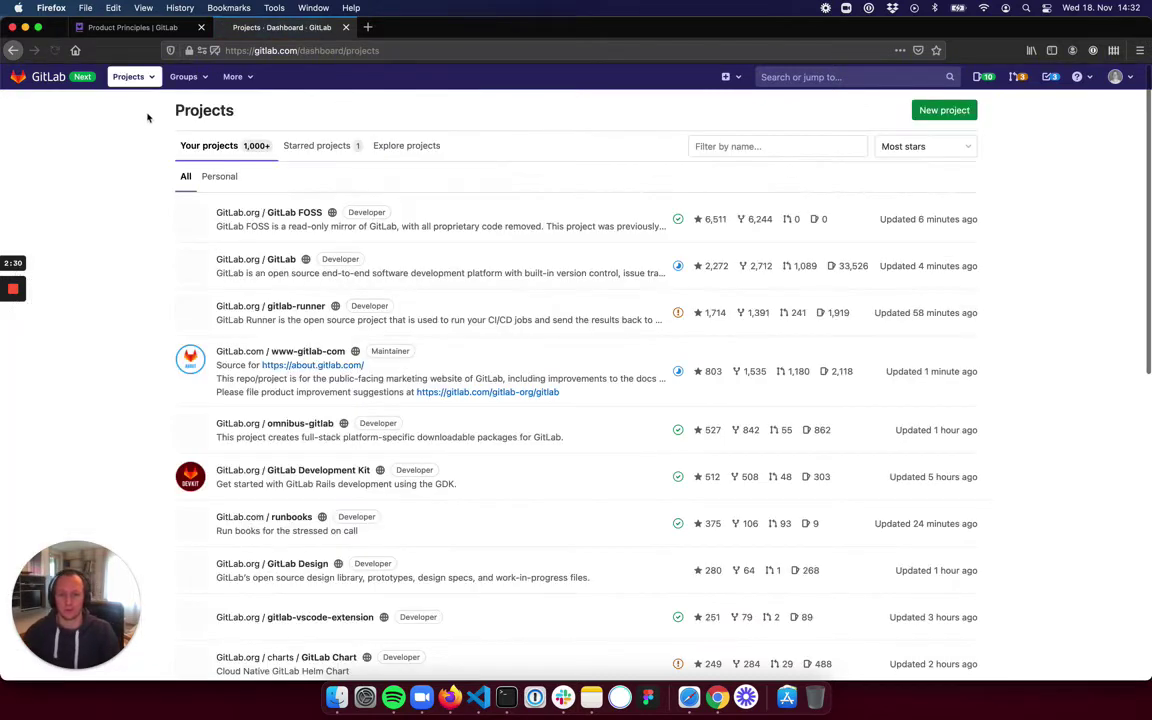
{"action": "left_click", "coordinate": [941, 122]}
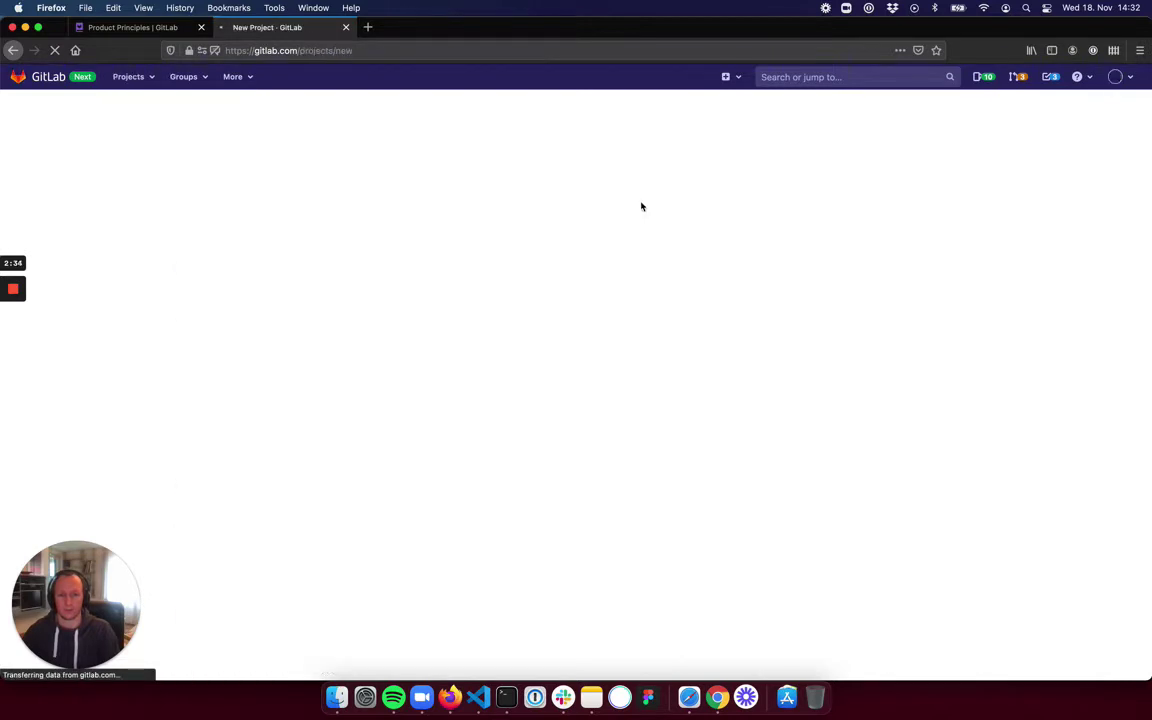
{"action": "left_click", "coordinate": [644, 246]}
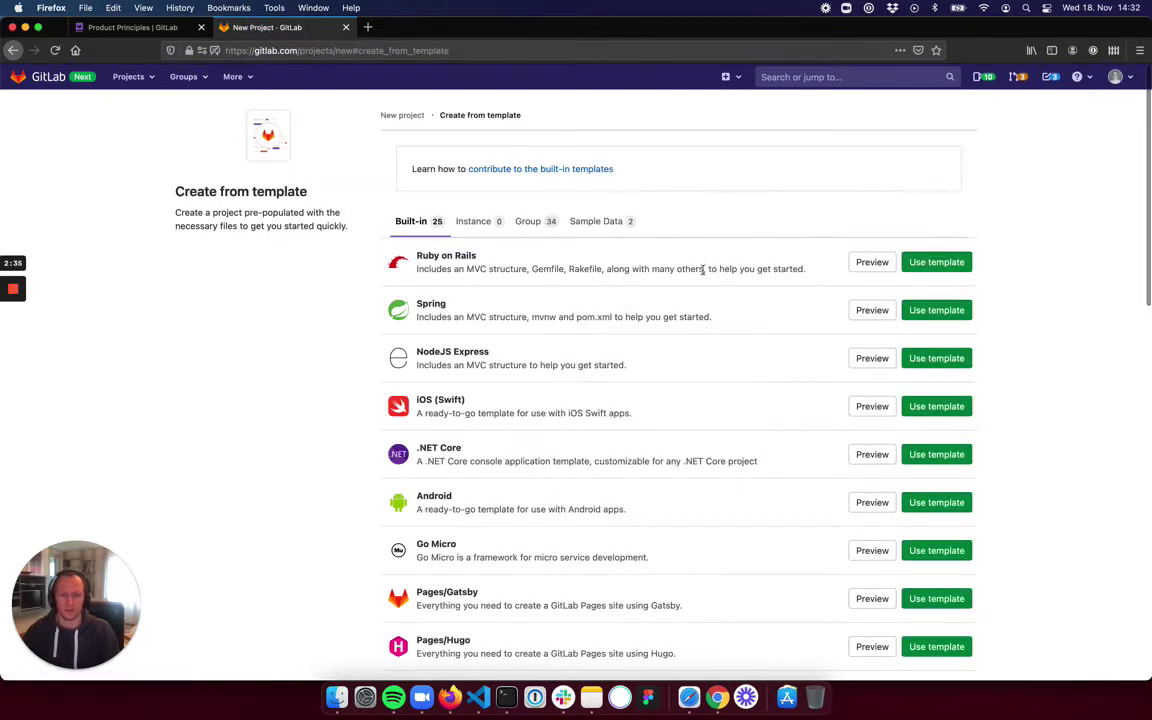
{"action": "scroll", "coordinate": [568, 387], "scroll_direction": "down", "scroll_amount": 10}
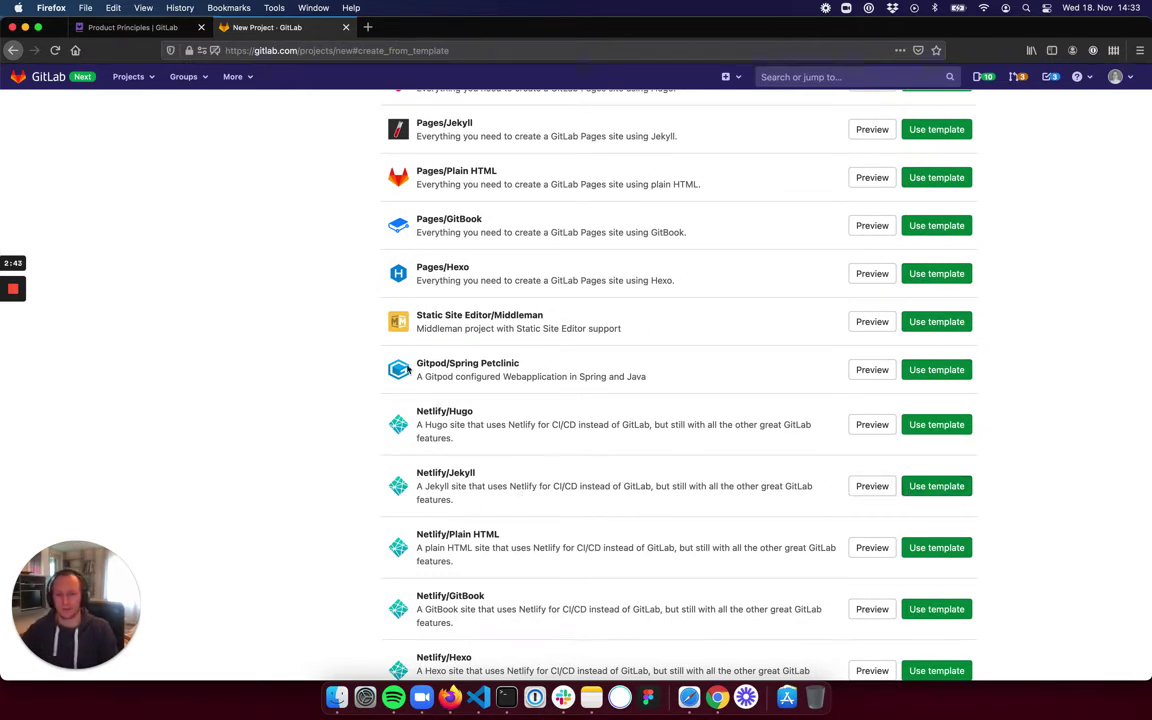
- Search the projects for "jekyl" and open the personal Jekyll project
{"action": "left_click", "coordinate": [128, 76]}
{"action": "type", "text": "j"}
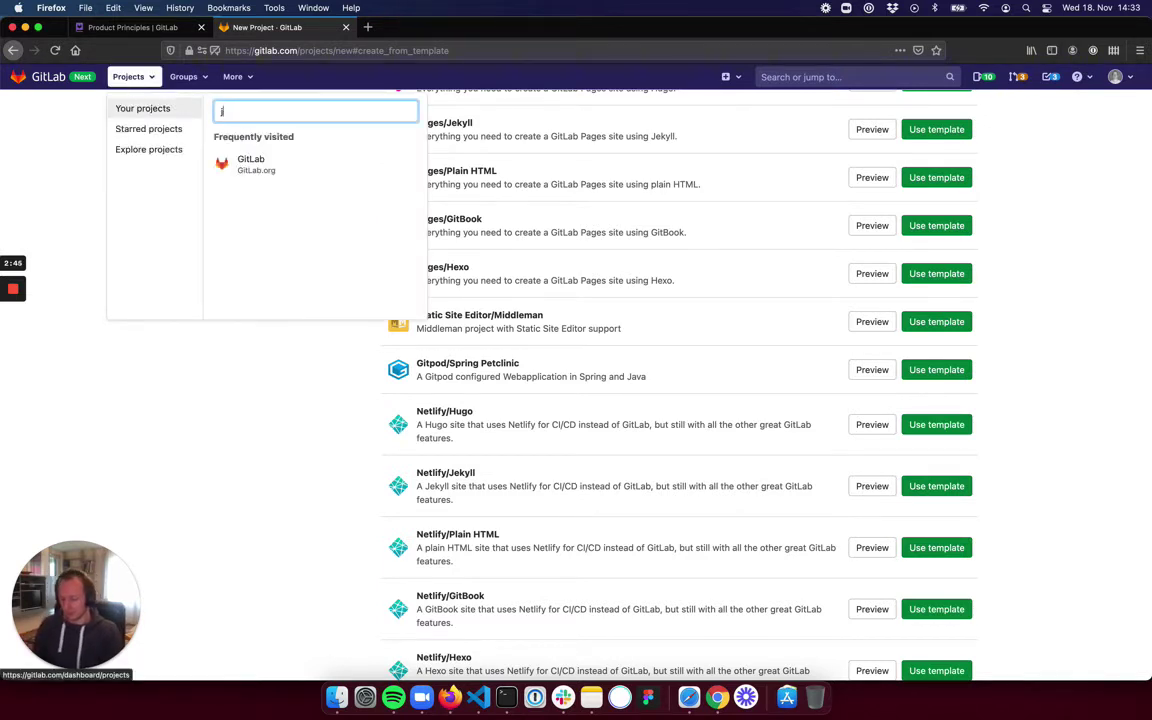
{"action": "type", "text": "ekyl"}
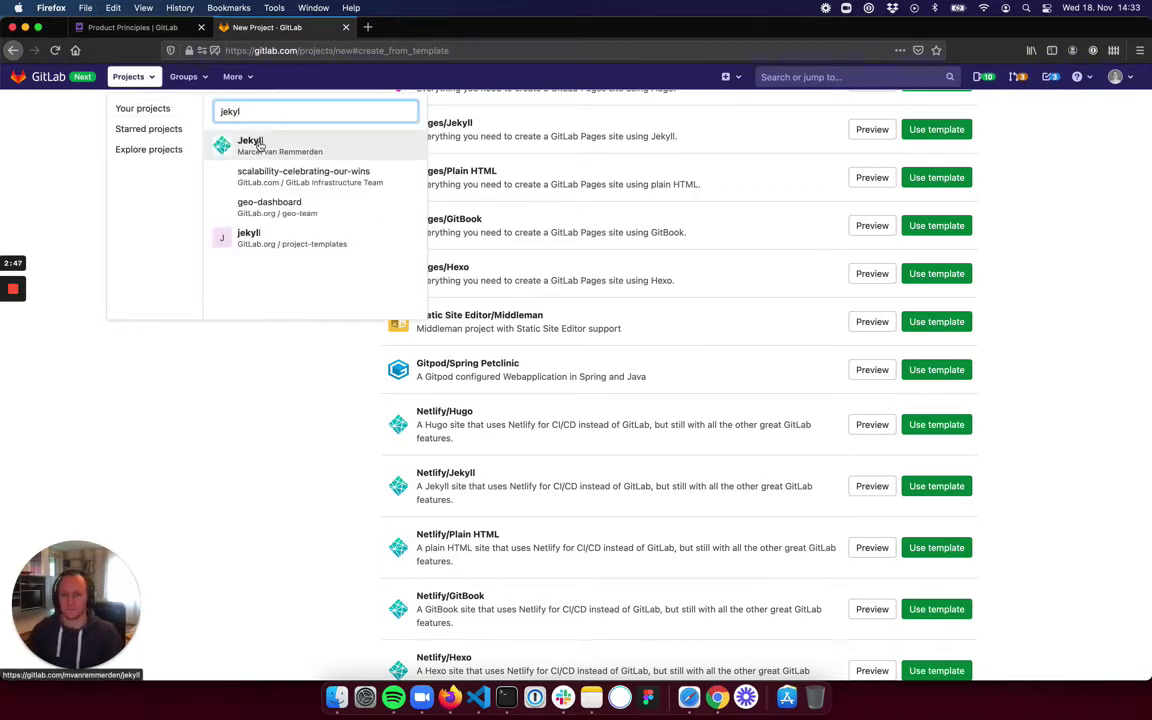
{"action": "left_click", "coordinate": [259, 145]}
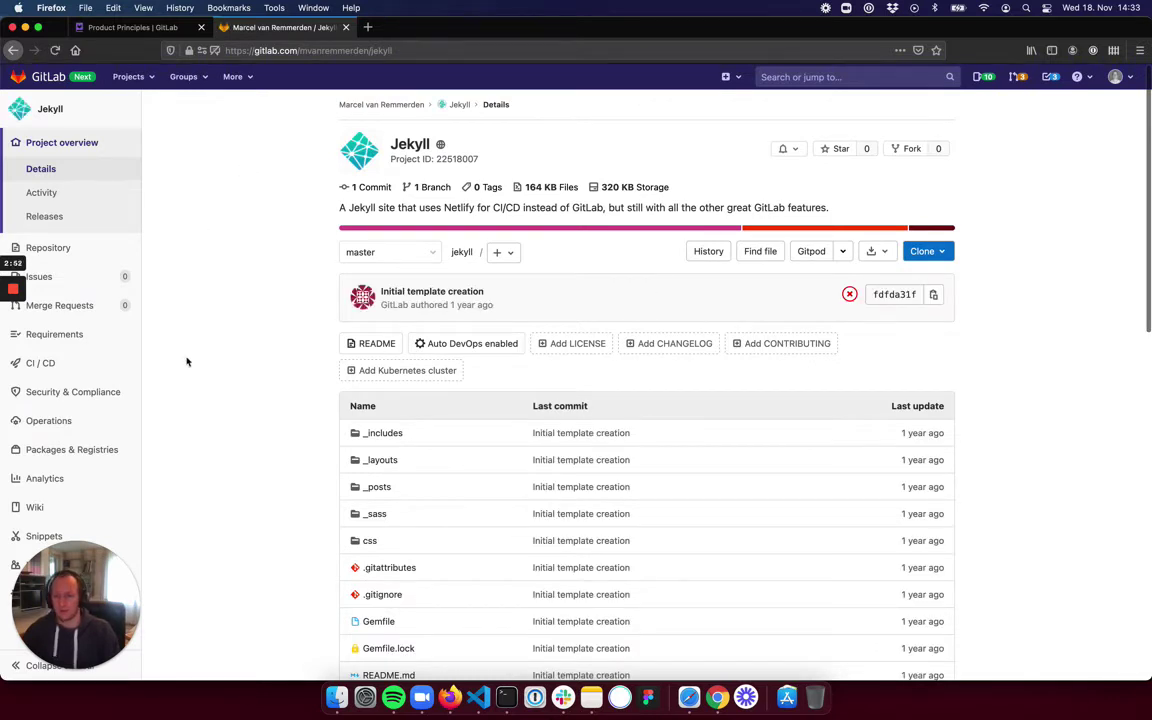
- Open the Jekyll project's Auto DevOps pipeline for the initial template creation and examine its jobs
{"action": "scroll", "coordinate": [176, 385], "scroll_direction": "down", "scroll_amount": 2}
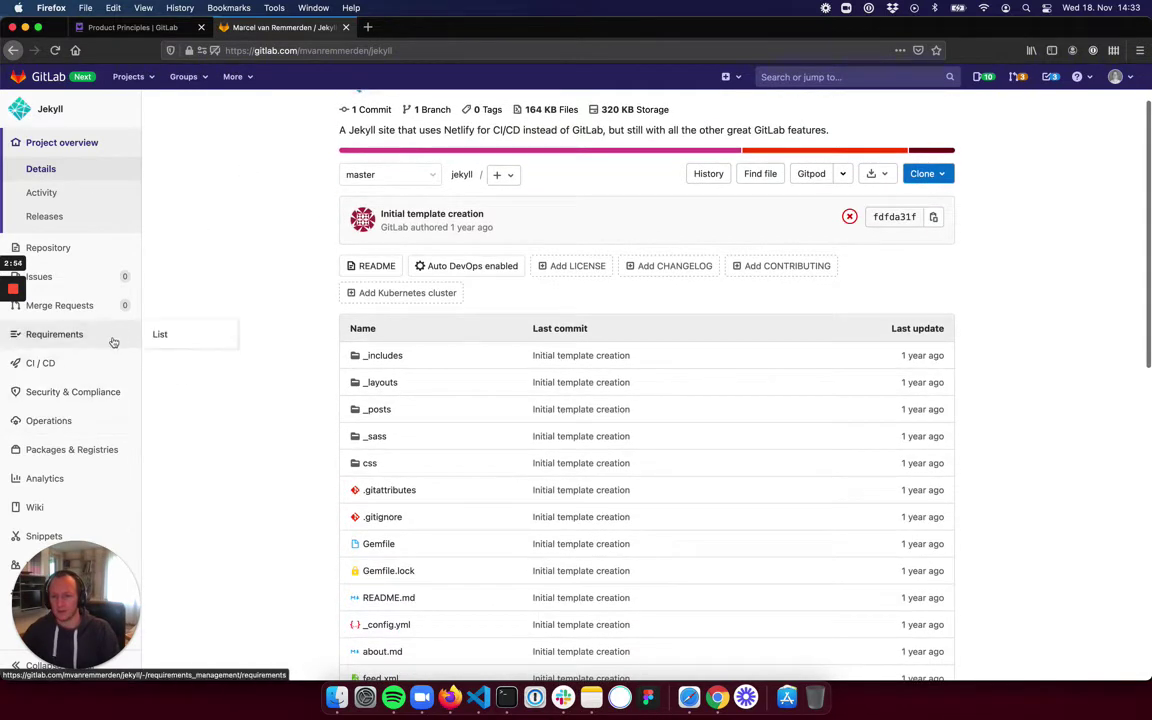
{"action": "mouse_move", "coordinate": [120, 363]}
{"action": "left_click", "coordinate": [172, 364]}
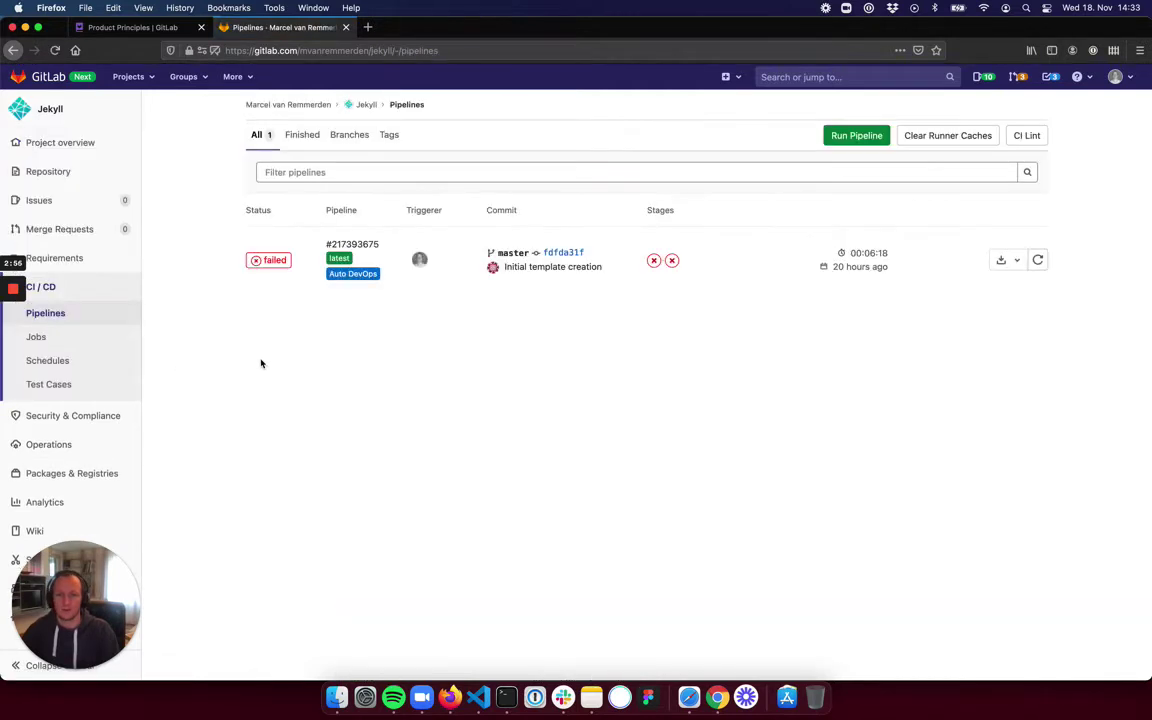
{"action": "left_click", "coordinate": [360, 245]}
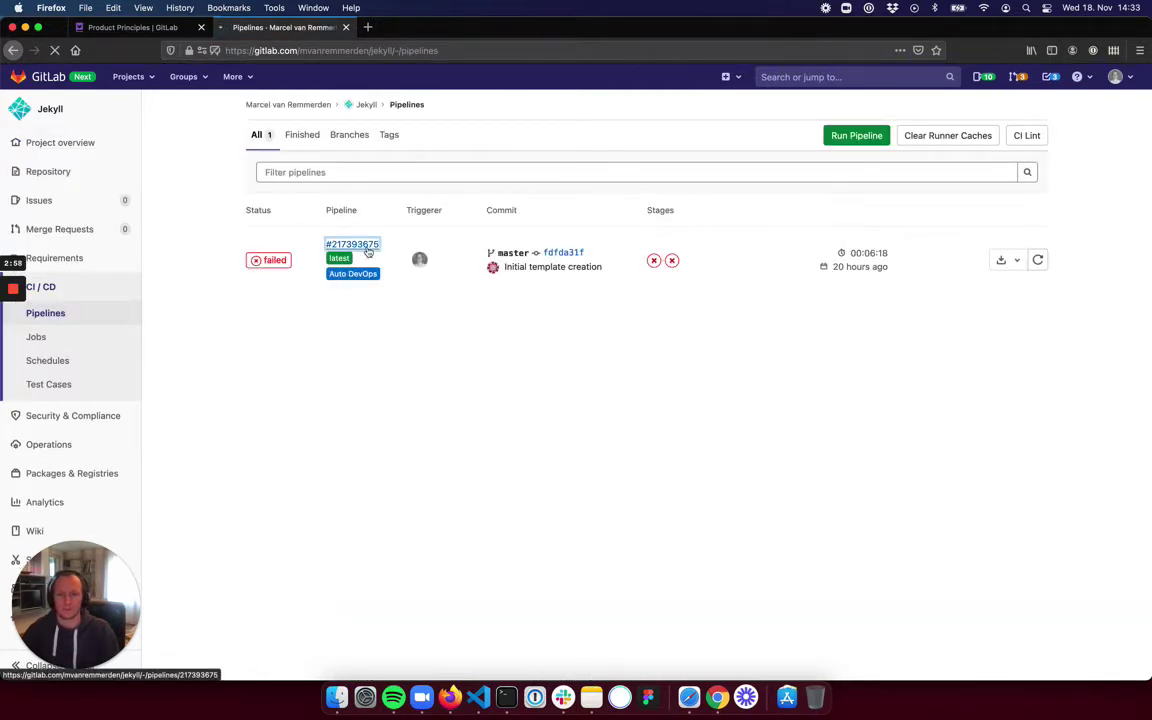
{"action": "scroll", "coordinate": [200, 321], "scroll_direction": "down", "scroll_amount": 1}
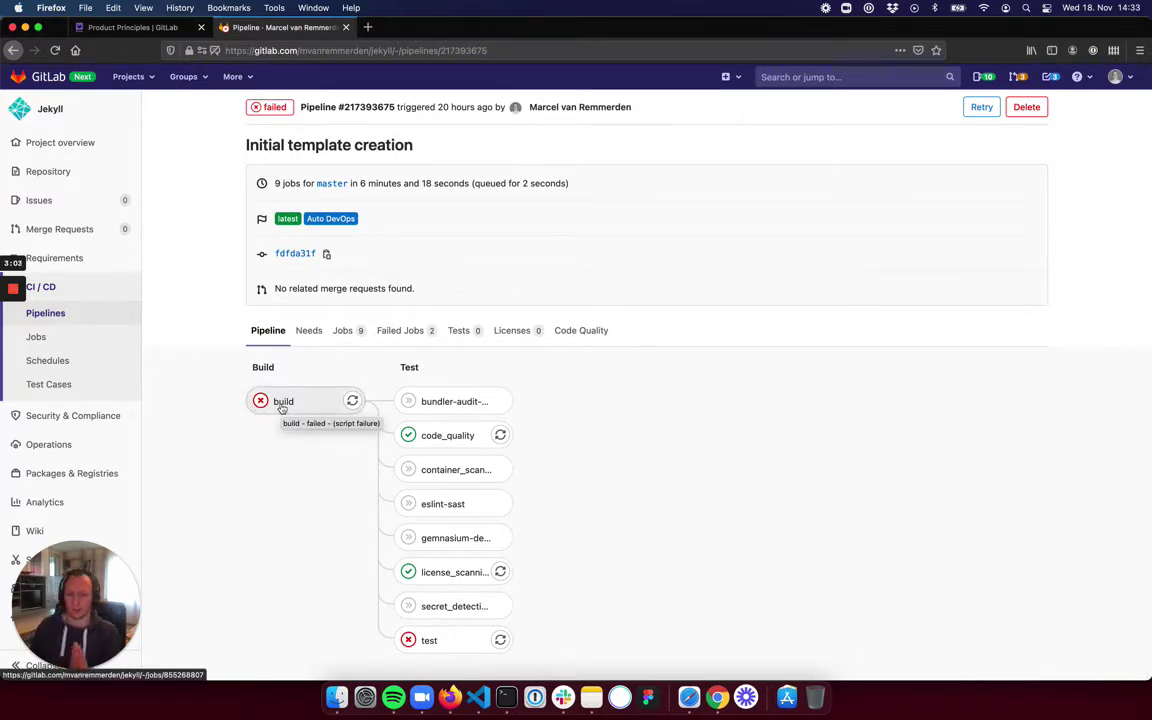
{"action": "scroll", "coordinate": [181, 450], "scroll_direction": "up", "scroll_amount": 1}
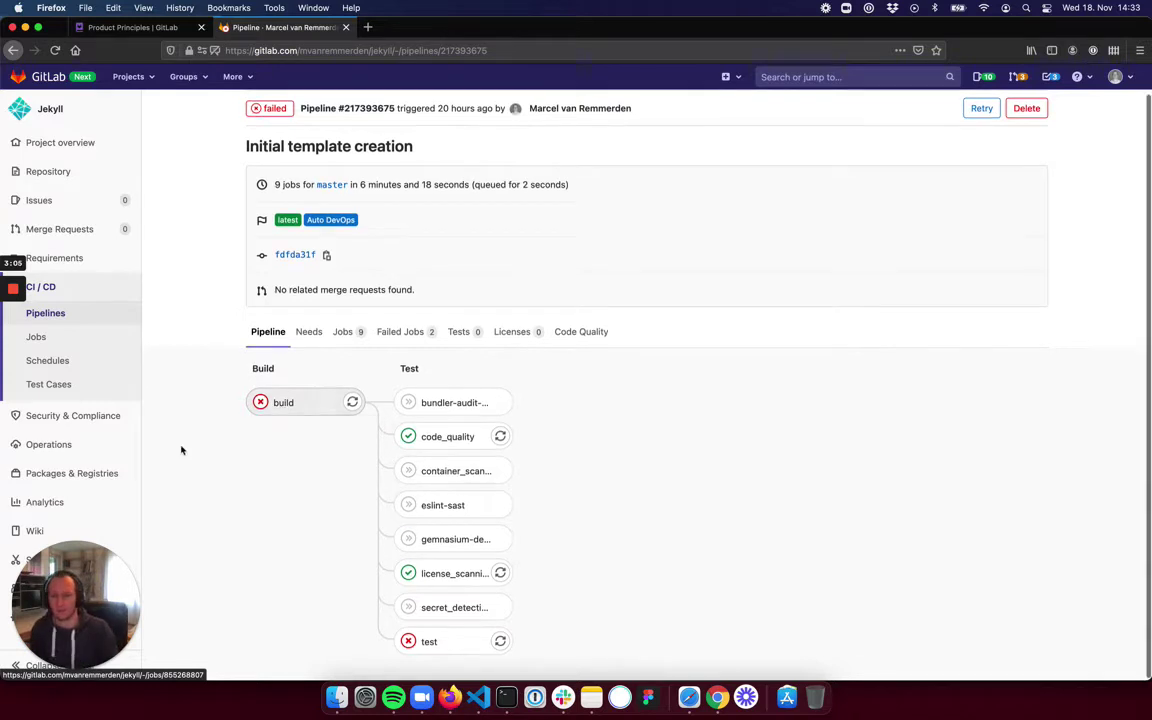
- Review the Jekyll project's security configuration, then return to its pipeline and inspect the build job's status
{"action": "mouse_move", "coordinate": [75, 416]}
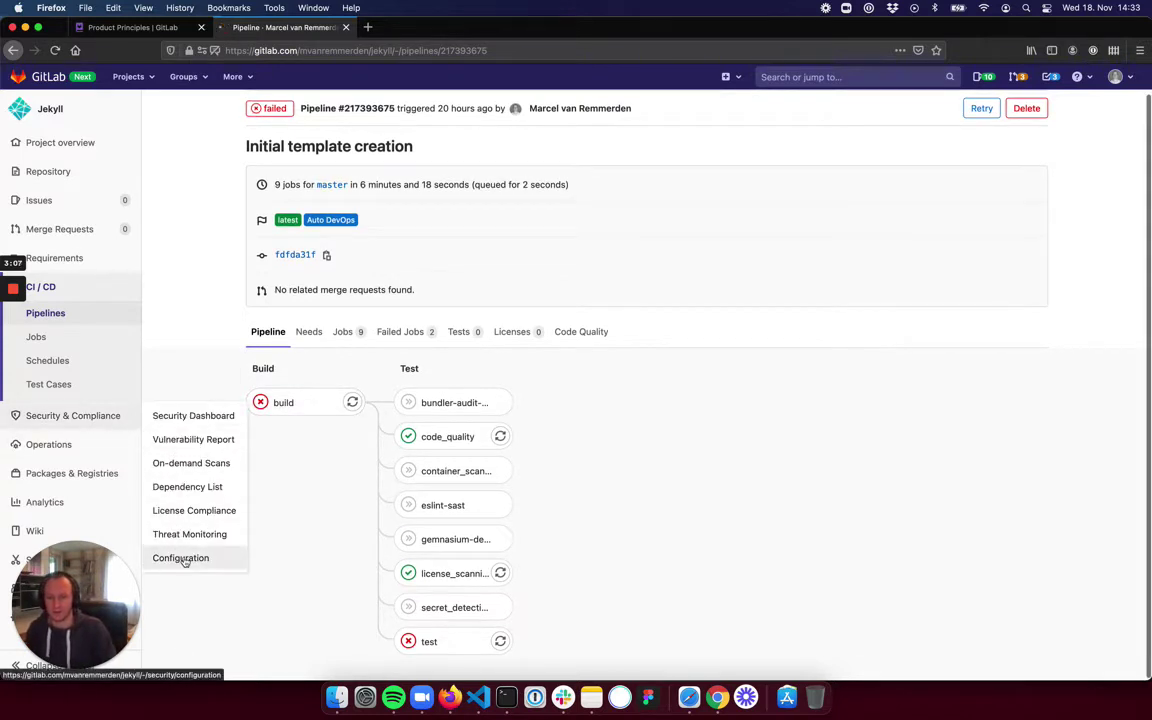
{"action": "left_click", "coordinate": [181, 558]}
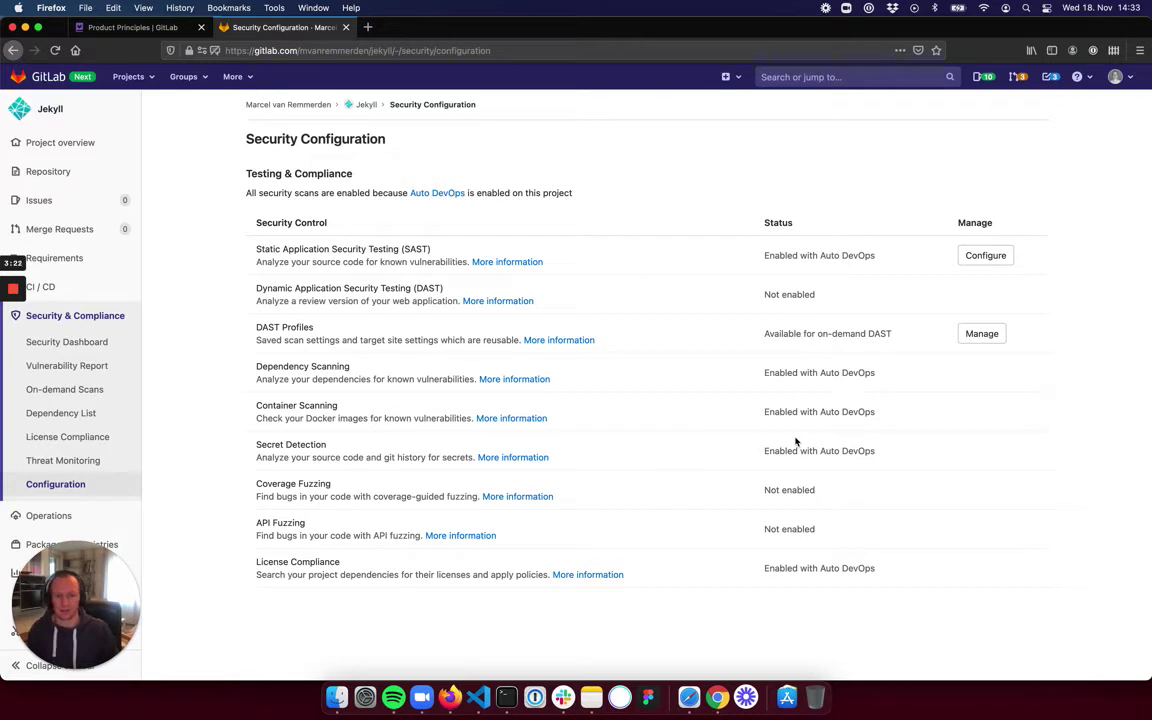
{"action": "left_click", "coordinate": [15, 52]}
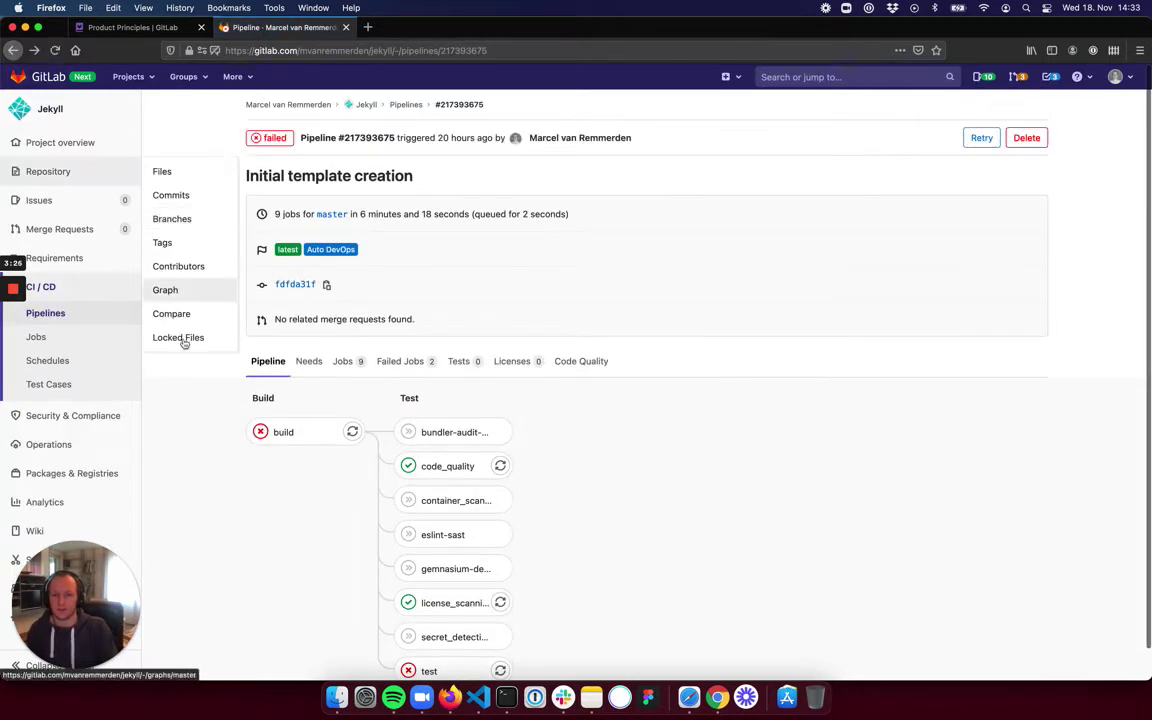
{"action": "scroll", "coordinate": [284, 442], "scroll_direction": "down", "scroll_amount": 1}
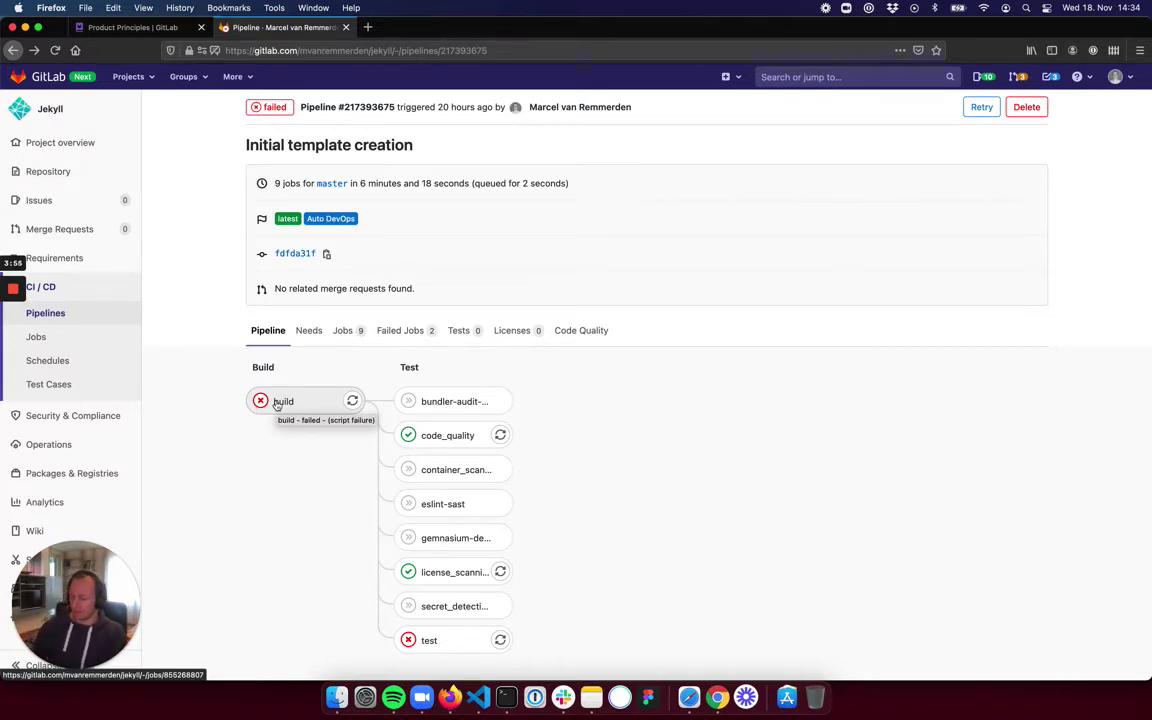
- Open github.com in a new browser tab
{"action": "left_click", "coordinate": [368, 27]}
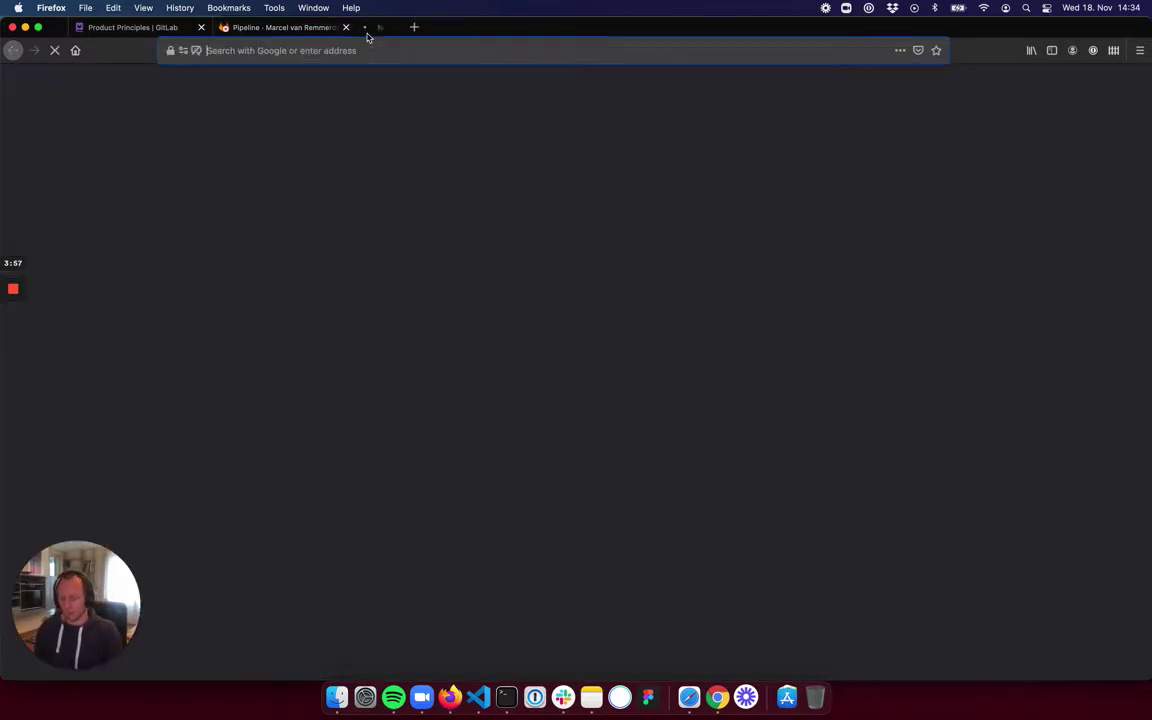
{"action": "type", "text": "github.com/"}
{"action": "key", "text": "Return"}
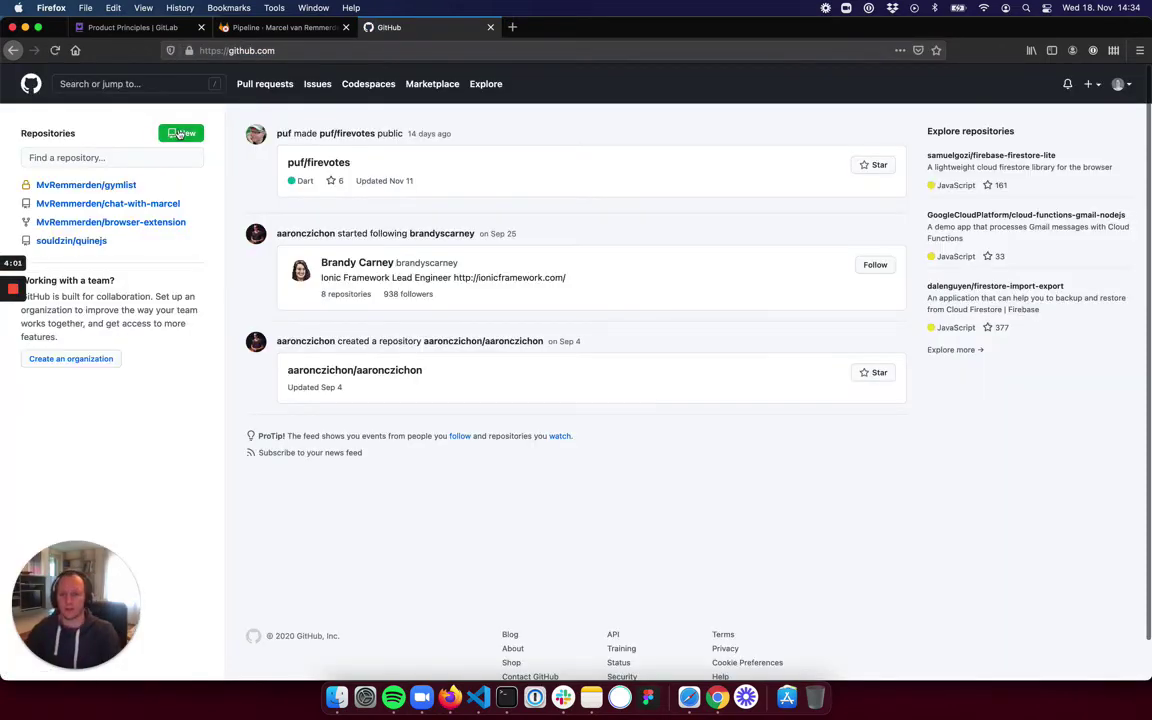
- Open GitHub's form for importing an existing project into a new repository
{"action": "left_click", "coordinate": [182, 133]}
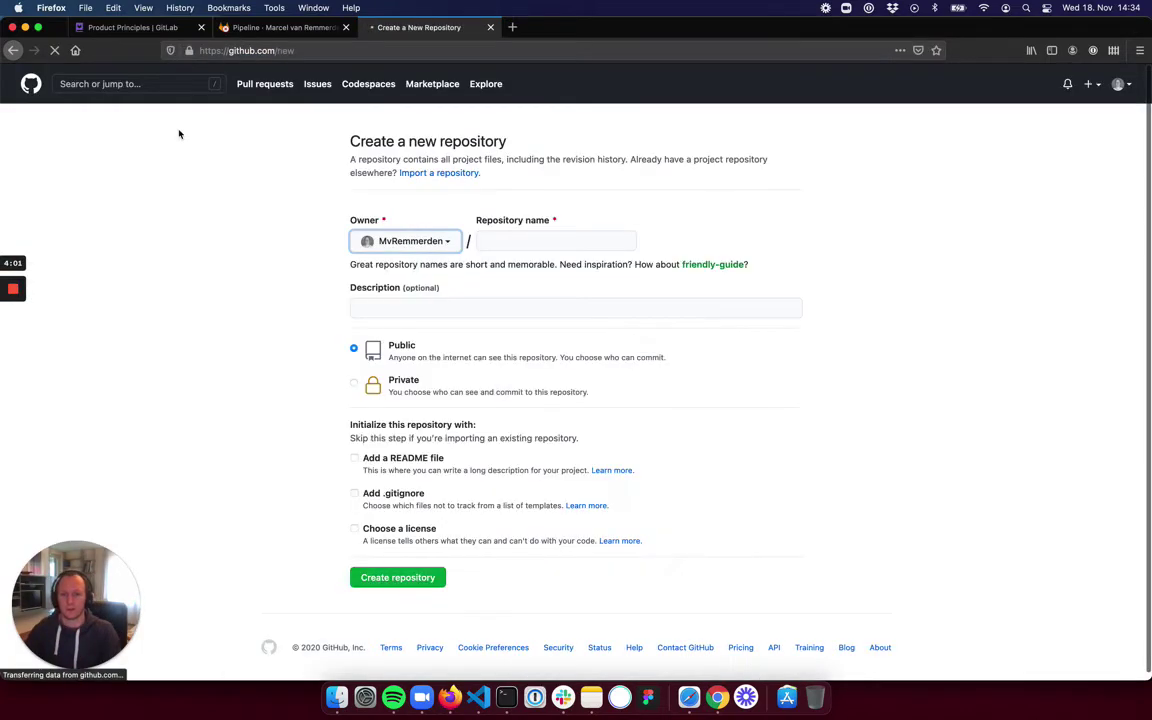
{"action": "left_click", "coordinate": [418, 174]}
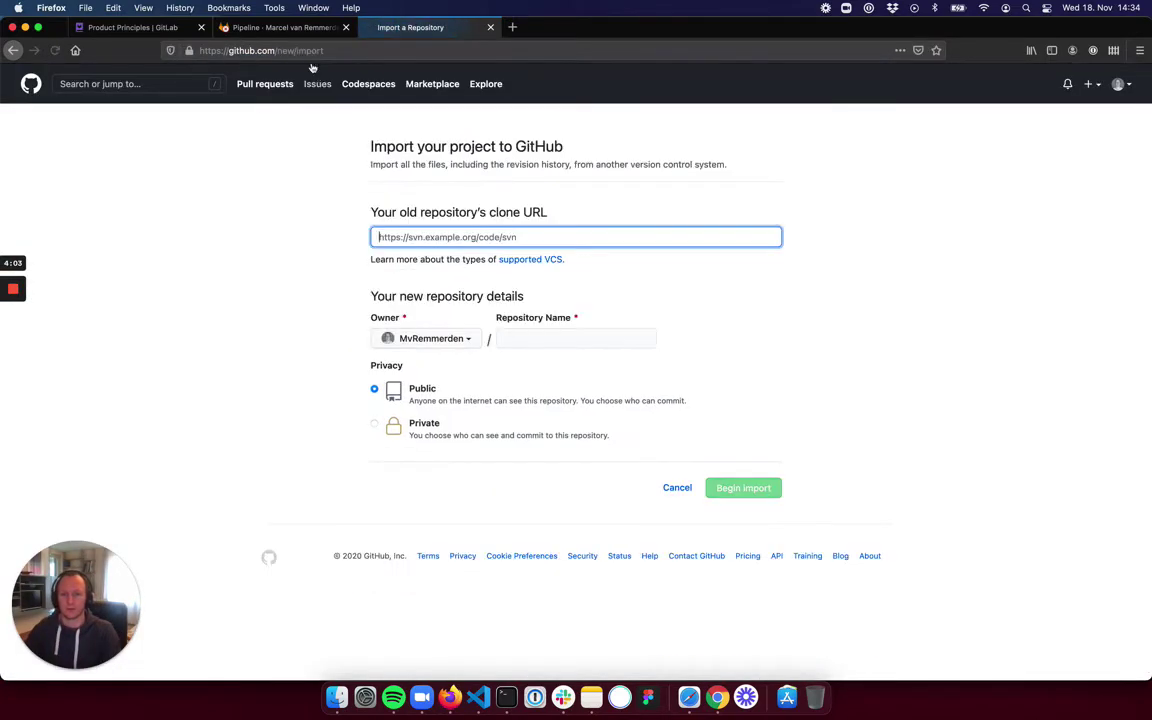
- Copy the Jekyll project's HTTPS clone URL from its GitLab overview, and open the project's security configuration
{"action": "left_click", "coordinate": [283, 27]}
{"action": "left_click", "coordinate": [31, 120]}
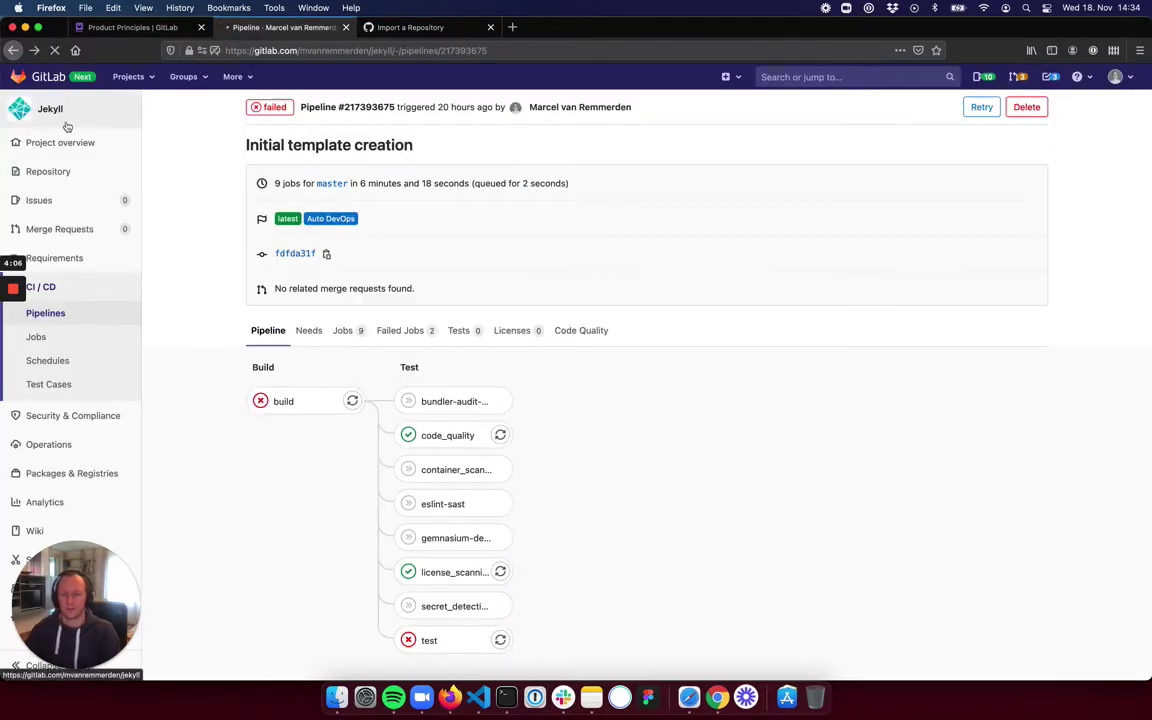
{"action": "left_click", "coordinate": [923, 252]}
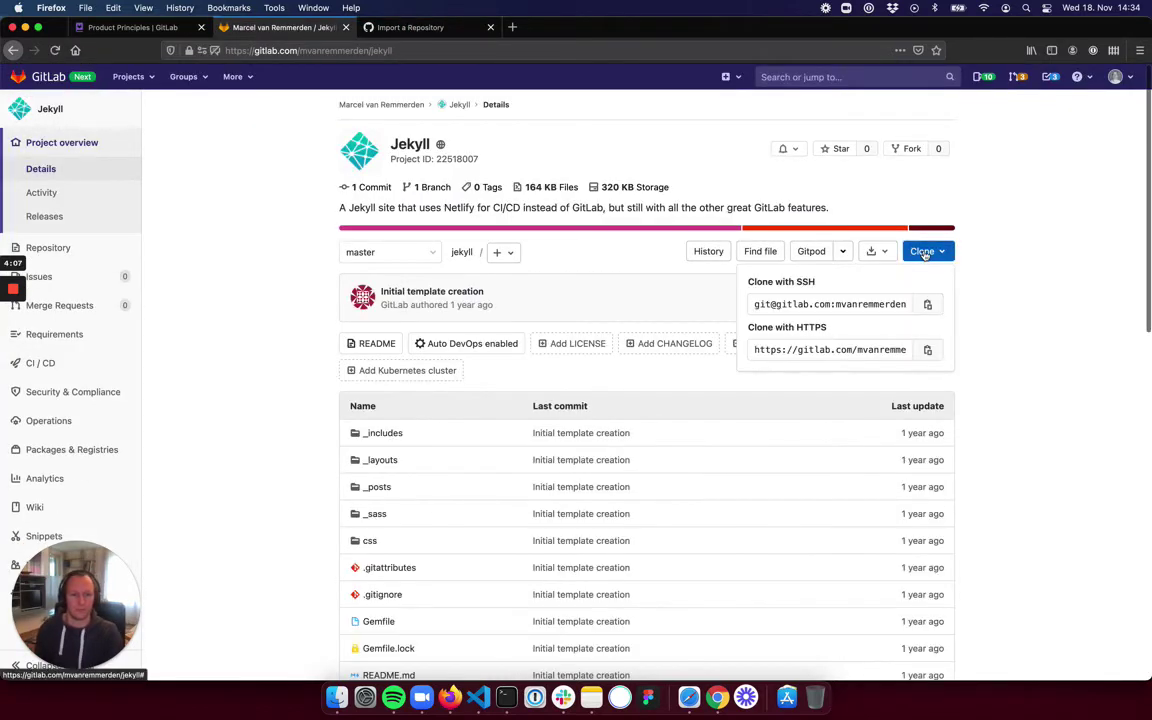
{"action": "left_click", "coordinate": [928, 348]}
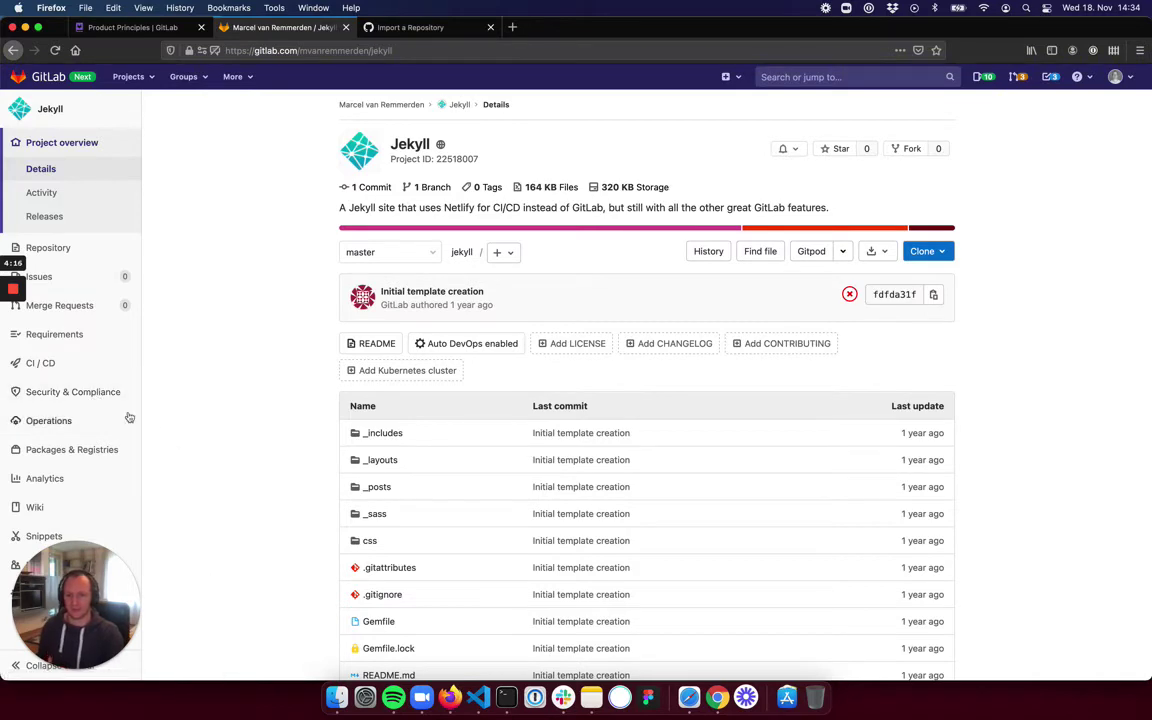
{"action": "left_click", "coordinate": [174, 607]}
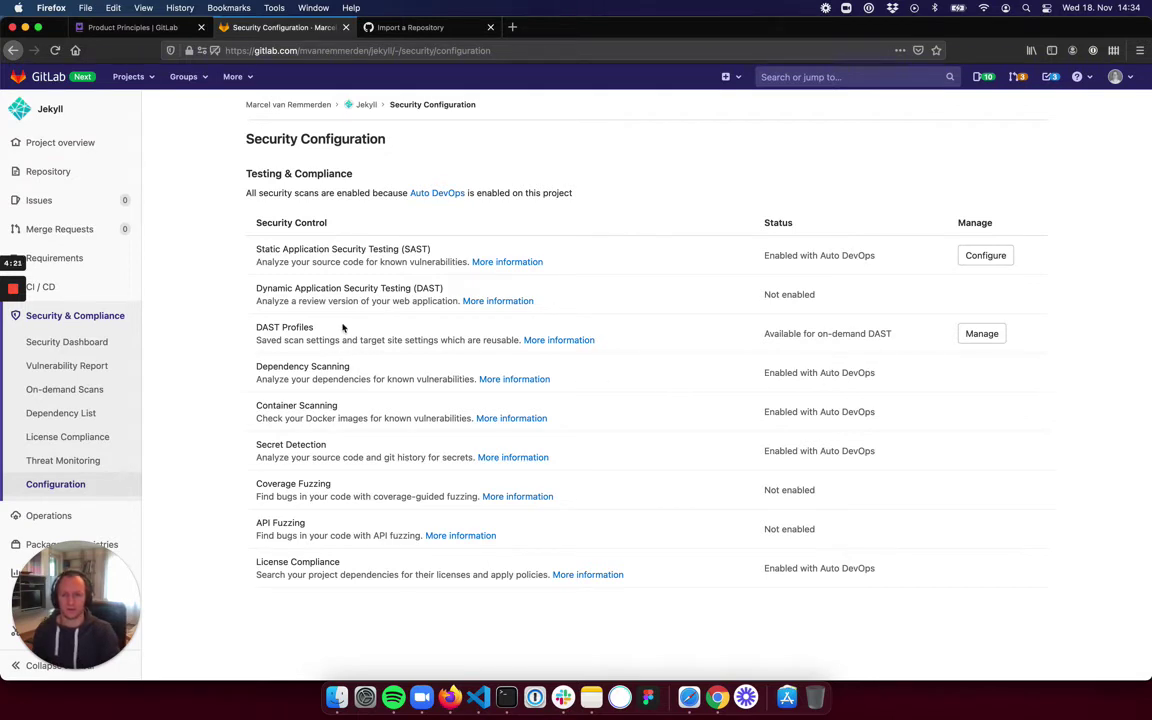
- Import the copied GitLab clone URL into GitHub as a public repository named Jekyll
{"action": "left_click", "coordinate": [375, 28]}
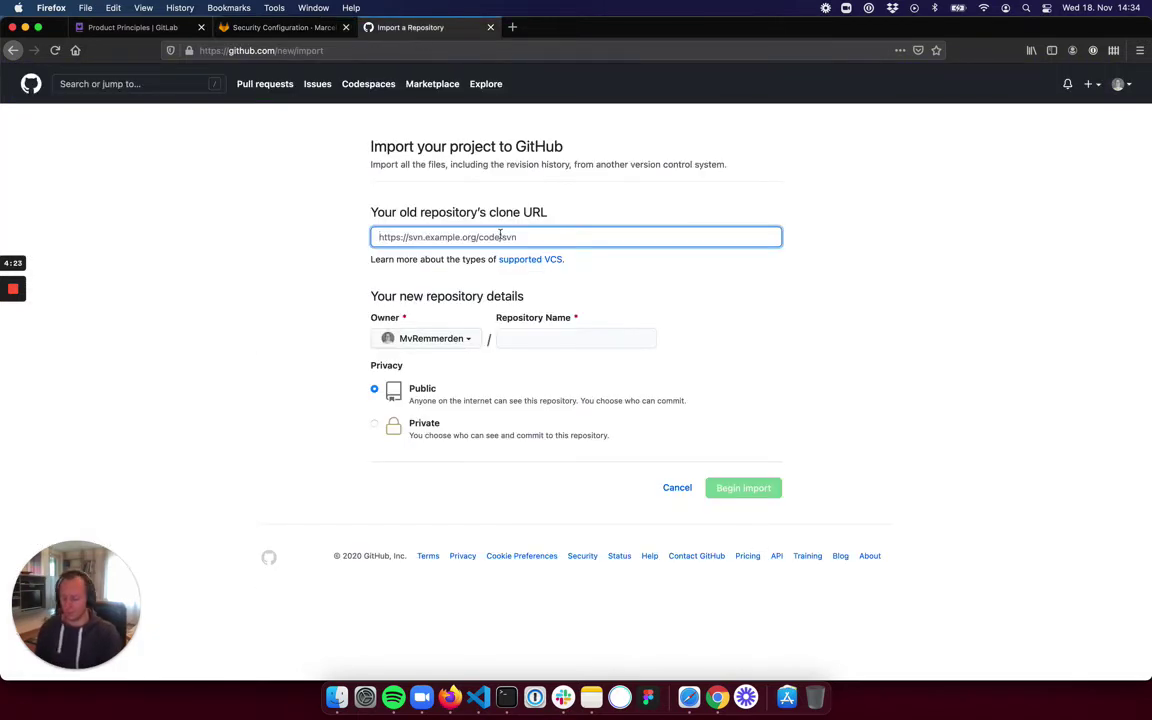
{"action": "key", "text": "super+v"}
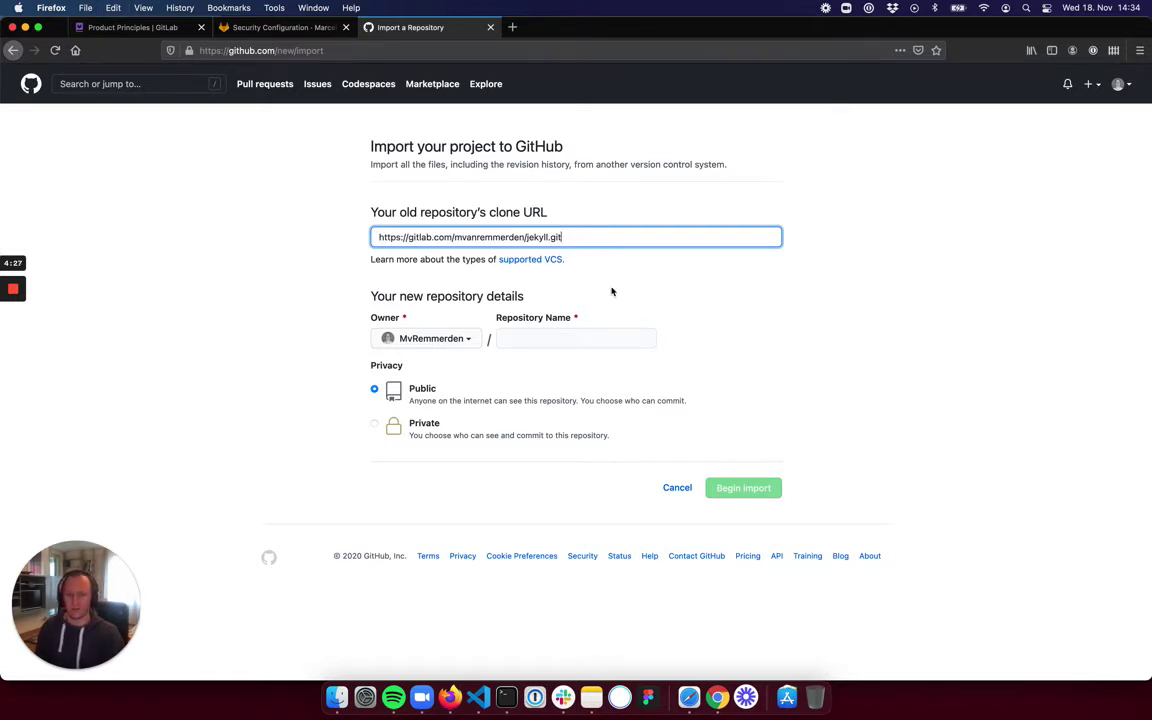
{"action": "left_click", "coordinate": [532, 337]}
{"action": "type", "text": "Je"}
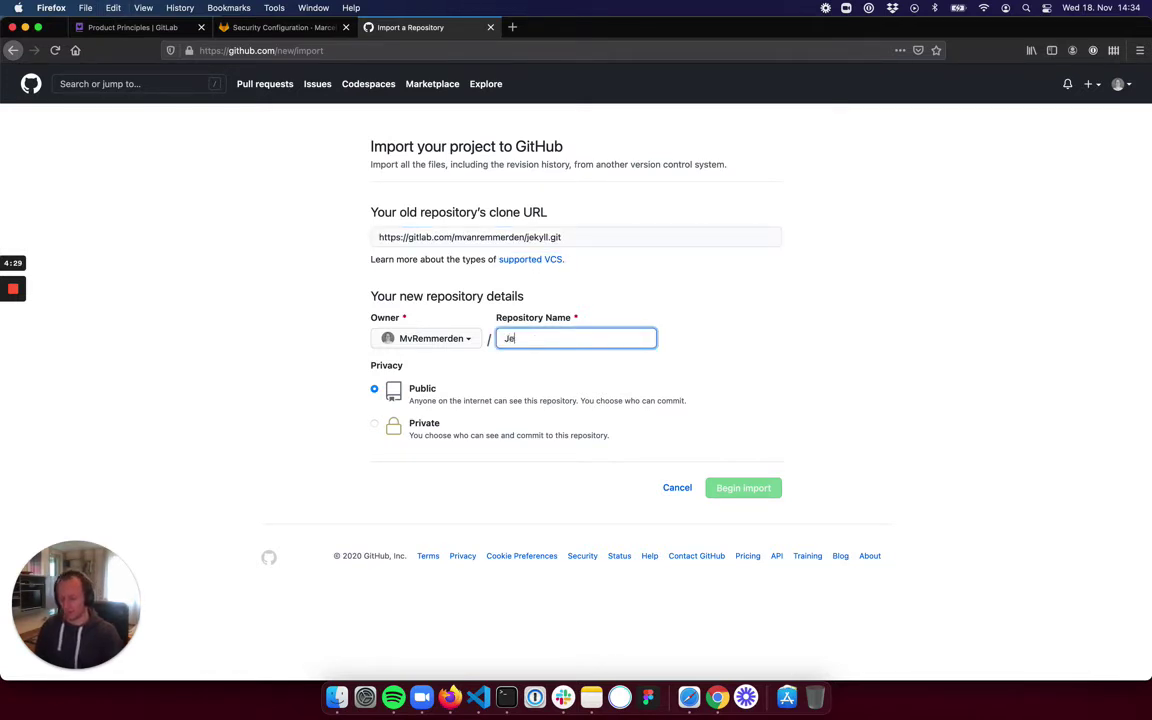
{"action": "type", "text": "kyll"}
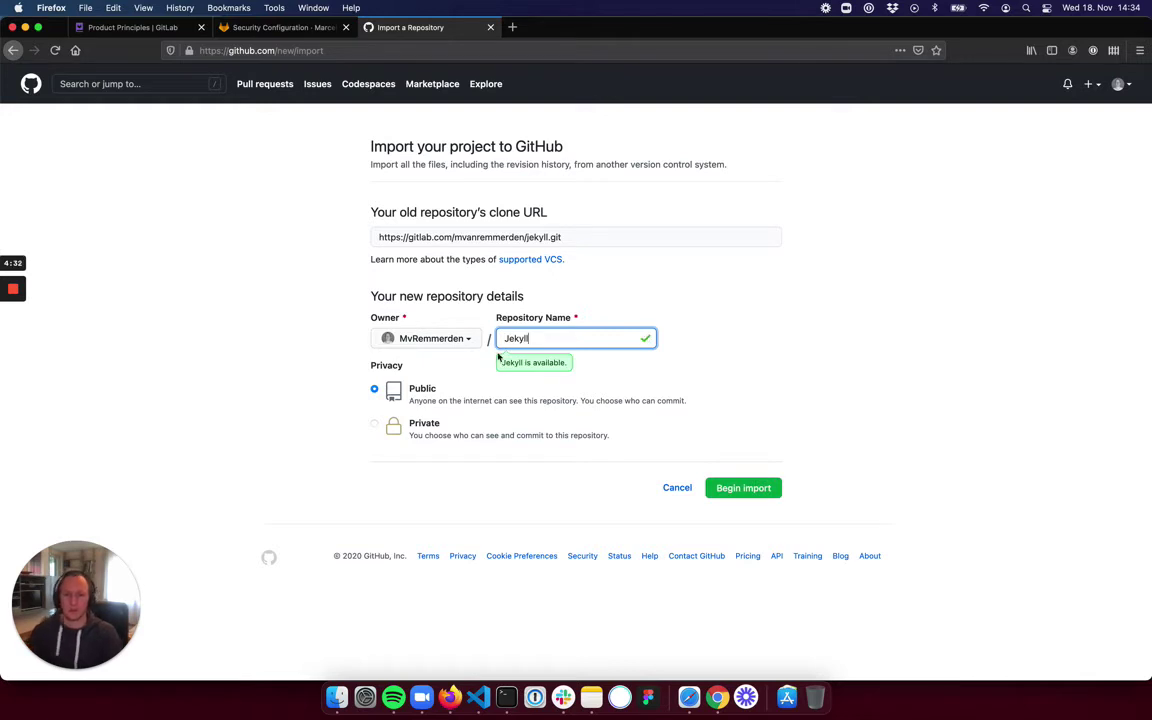
{"action": "left_click", "coordinate": [727, 487]}
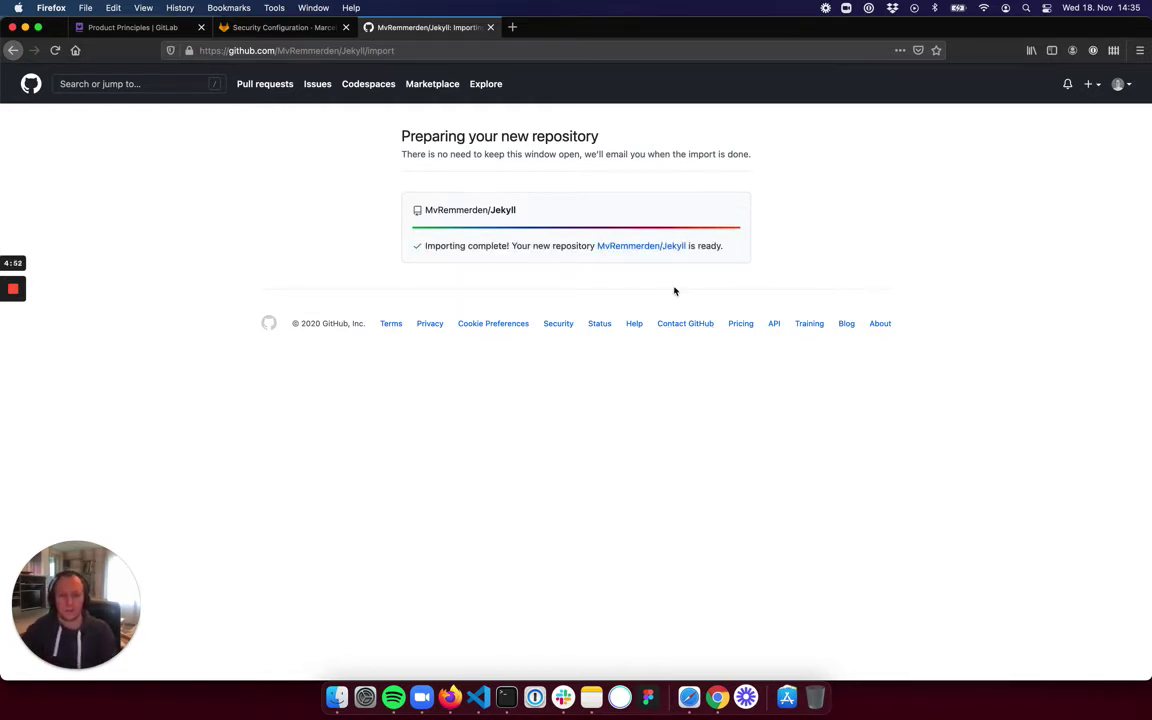
- Open the imported Jekyll repository and review its Dependabot alerts, including the details of the jekyll alert
{"action": "left_click", "coordinate": [659, 249]}
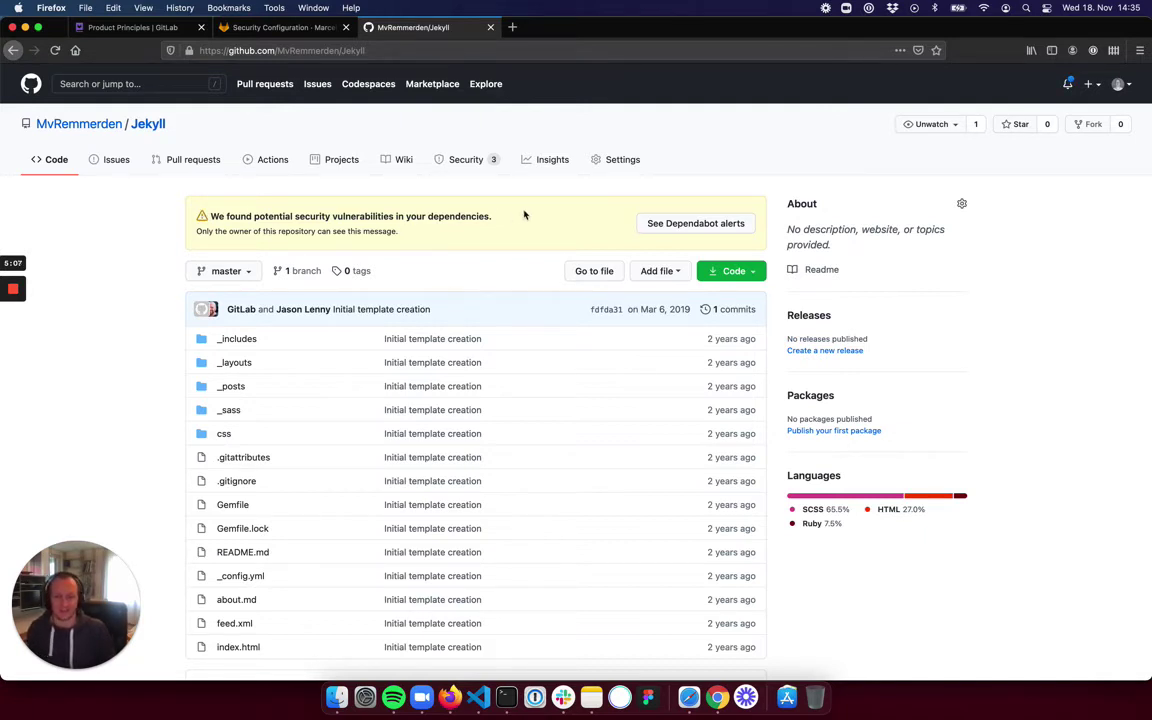
{"action": "left_click", "coordinate": [483, 172]}
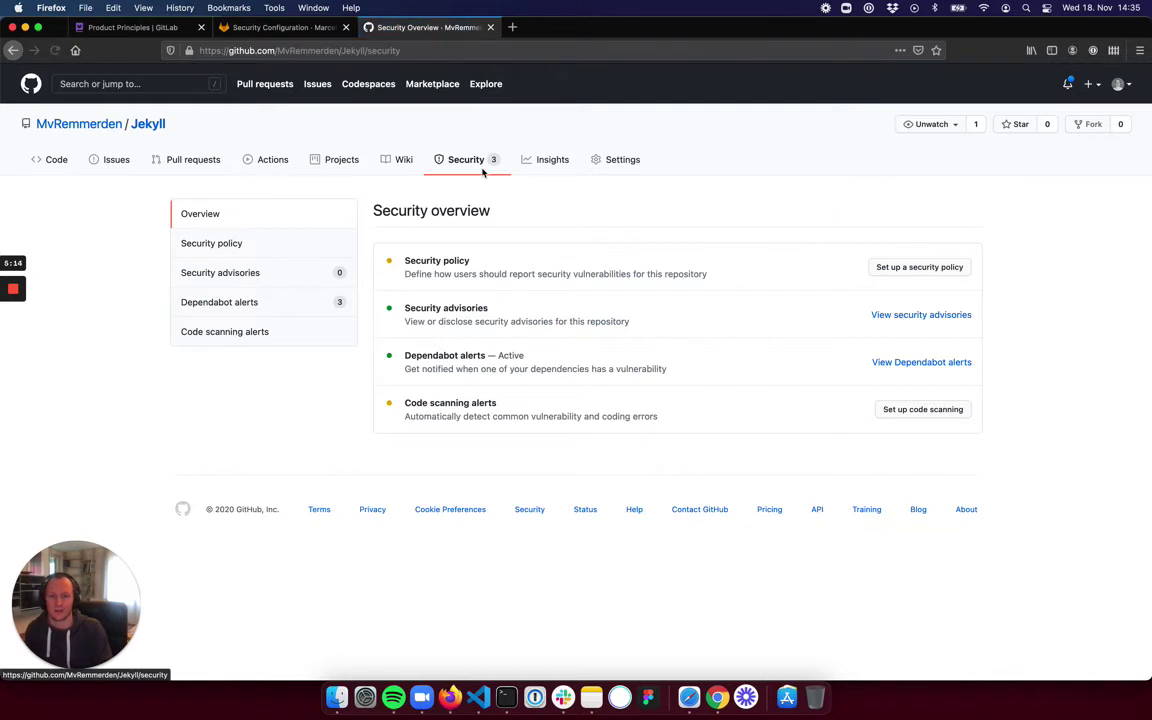
{"action": "left_click", "coordinate": [262, 312]}
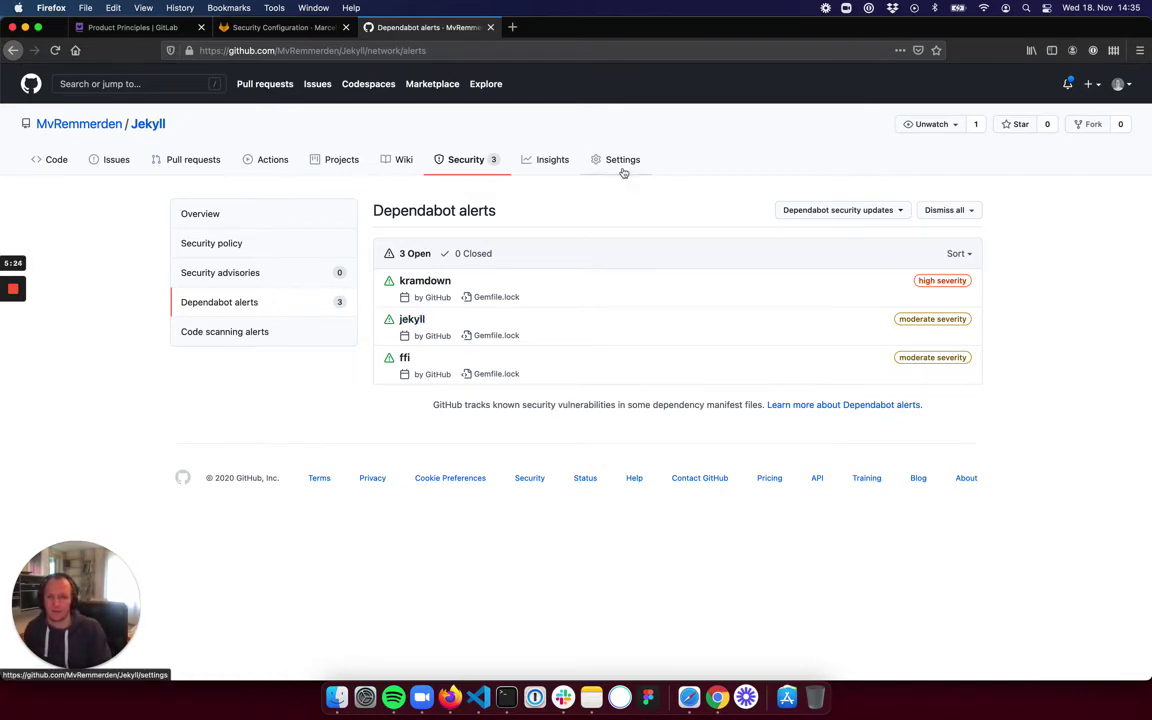
{"action": "left_click", "coordinate": [410, 320]}
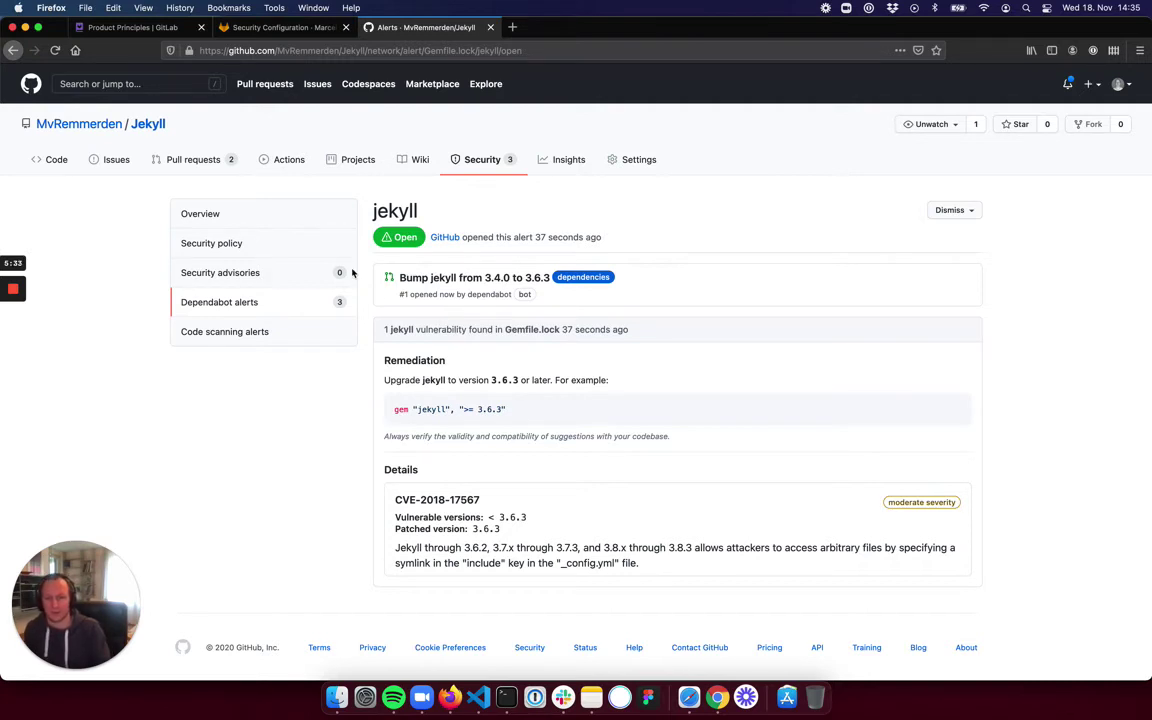
- Open the pull request "Bump jekyll from 3.4.0 to 3.6.3" and examine its conversation and changed files
{"action": "left_click", "coordinate": [206, 172]}
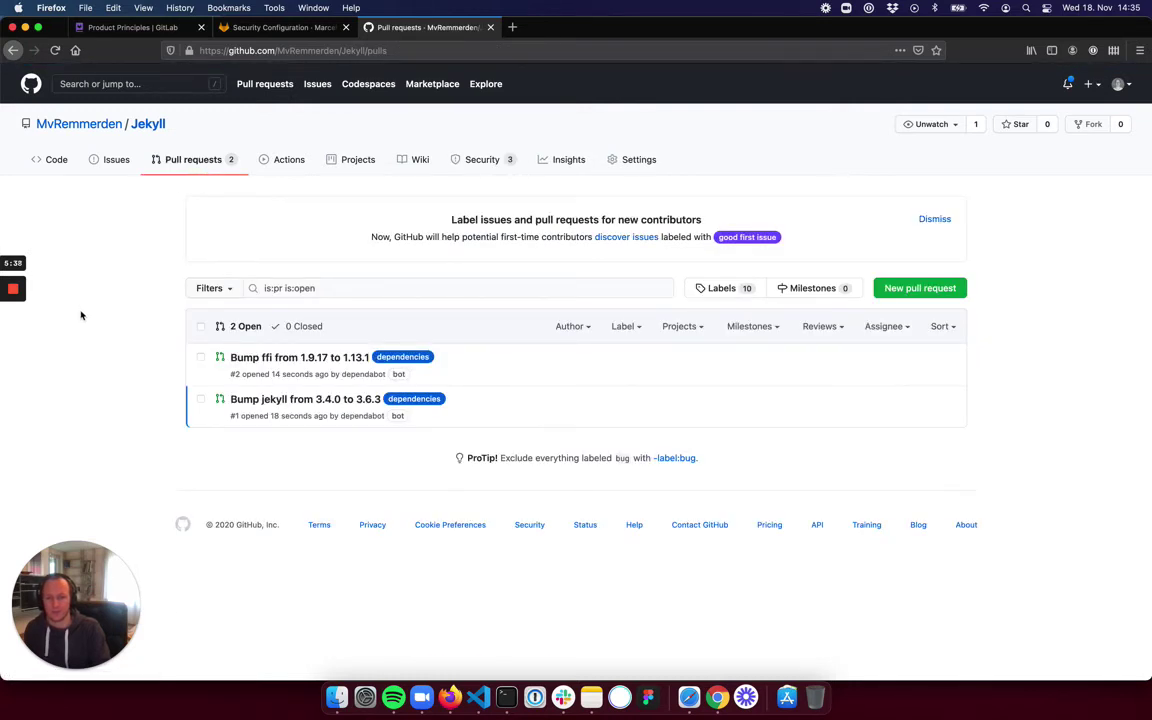
{"action": "left_click", "coordinate": [249, 404]}
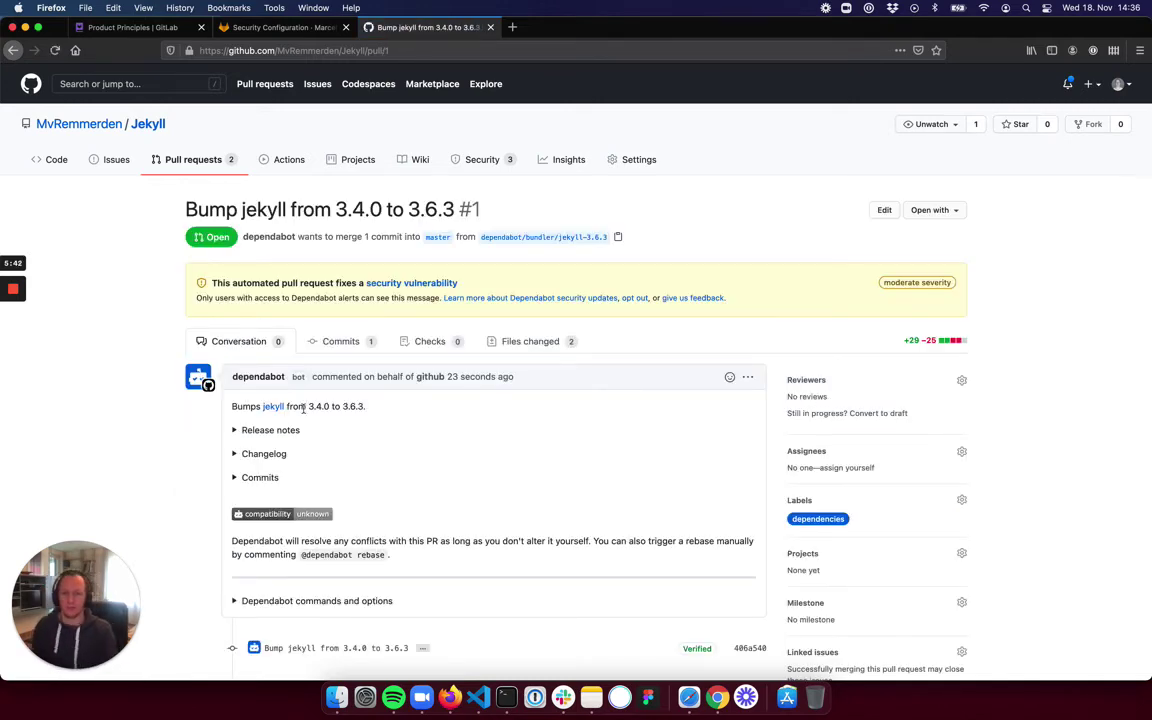
{"action": "scroll", "coordinate": [426, 478], "scroll_direction": "down", "scroll_amount": 5}
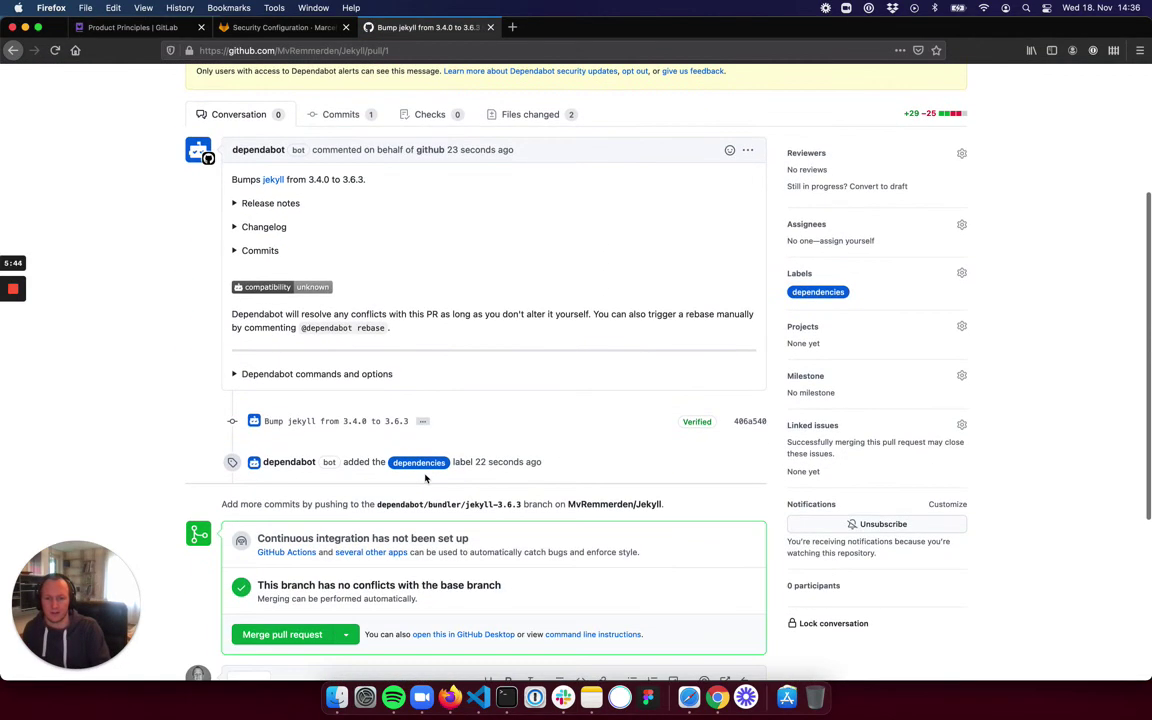
{"action": "scroll", "coordinate": [514, 450], "scroll_direction": "up", "scroll_amount": 5}
{"action": "left_click", "coordinate": [559, 243]}
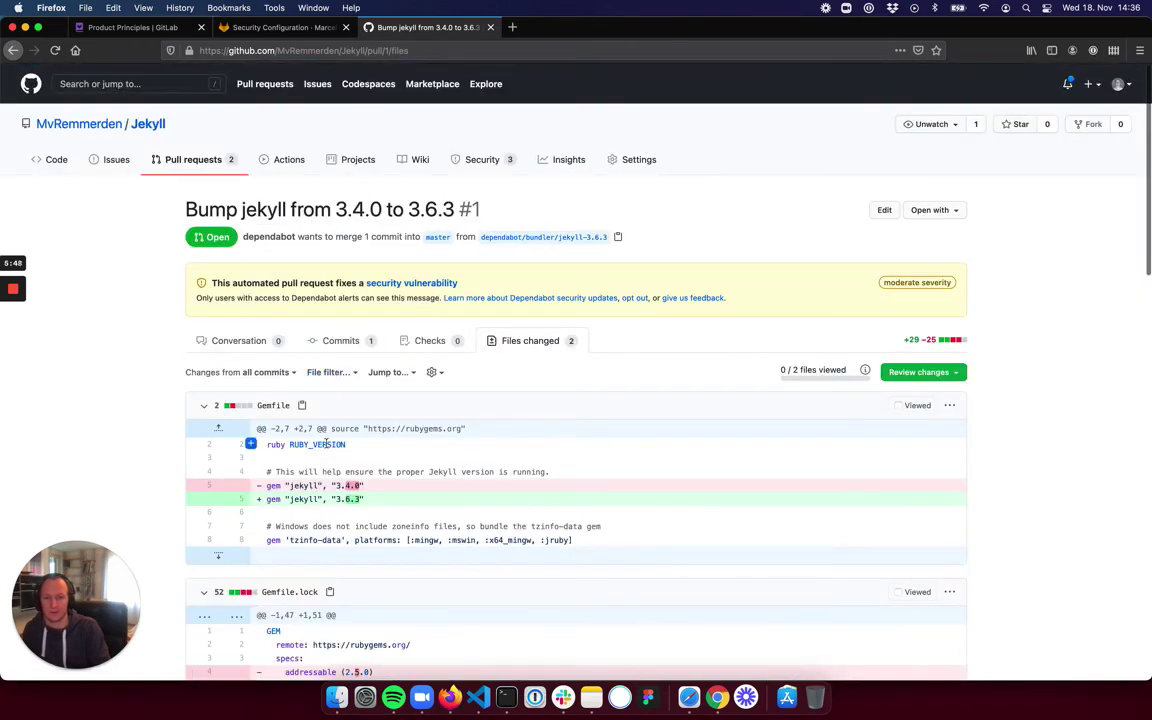
{"action": "scroll", "coordinate": [330, 445], "scroll_direction": "down", "scroll_amount": 3}
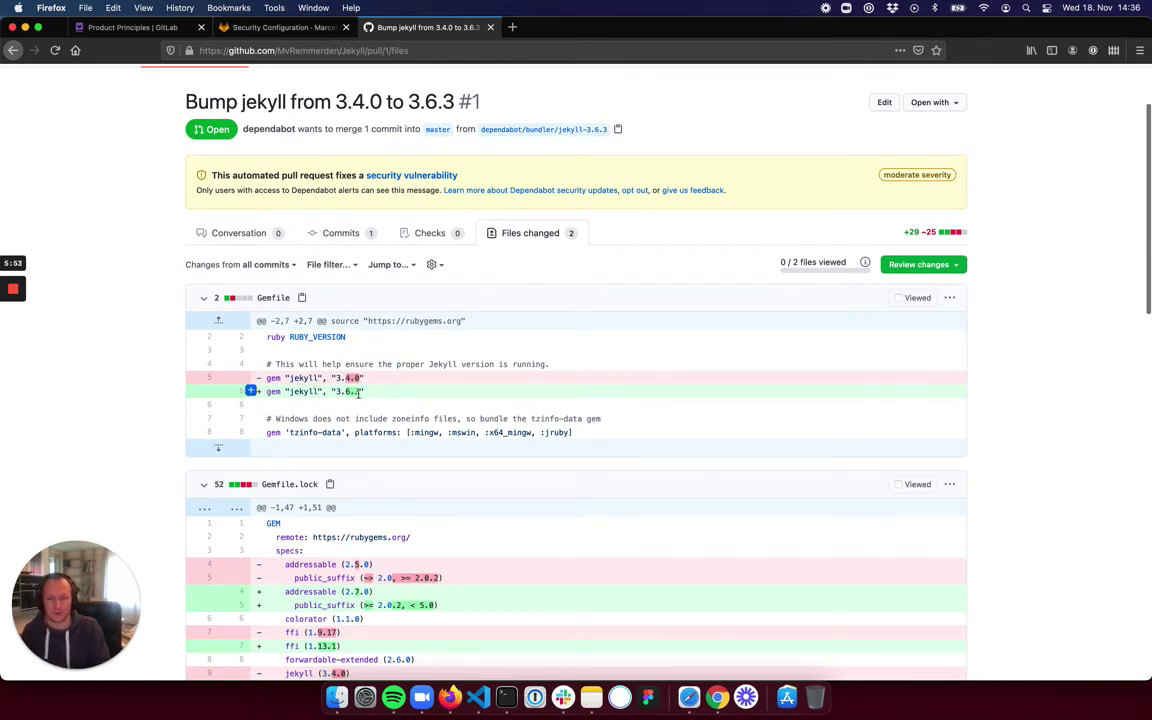
{"action": "scroll", "coordinate": [391, 391], "scroll_direction": "up", "scroll_amount": 3}
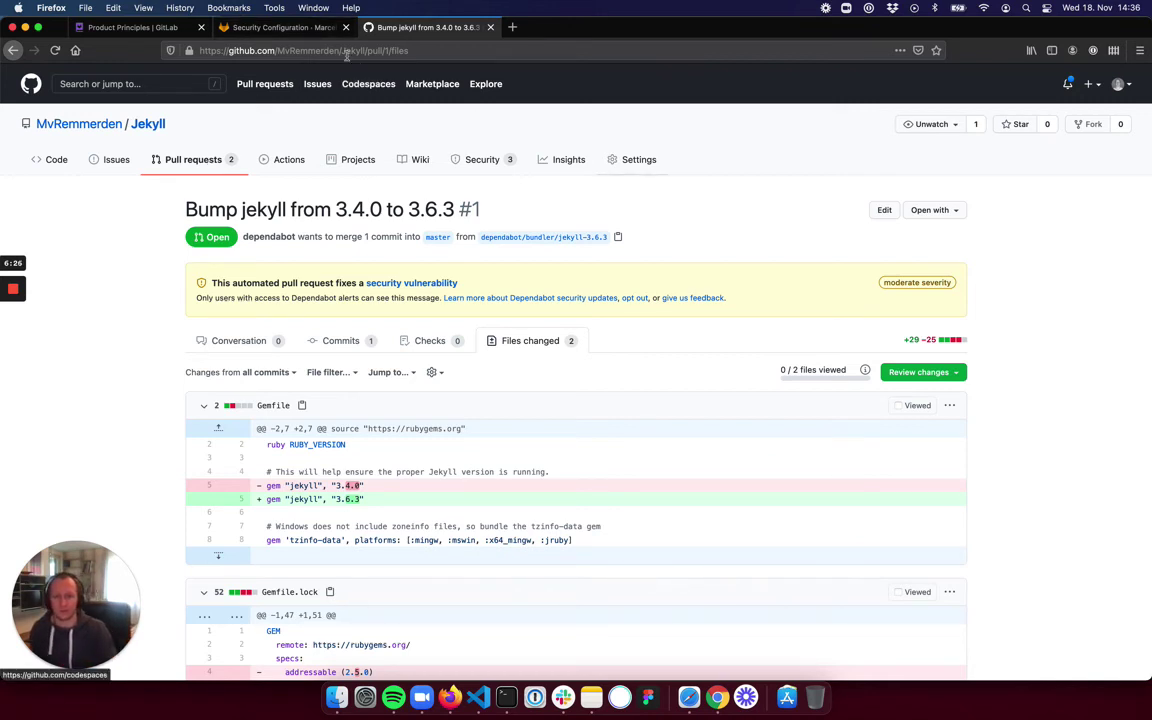
- Switch back to GitLab and open the Jekyll project's pipeline for the initial template creation
{"action": "left_click", "coordinate": [290, 27]}
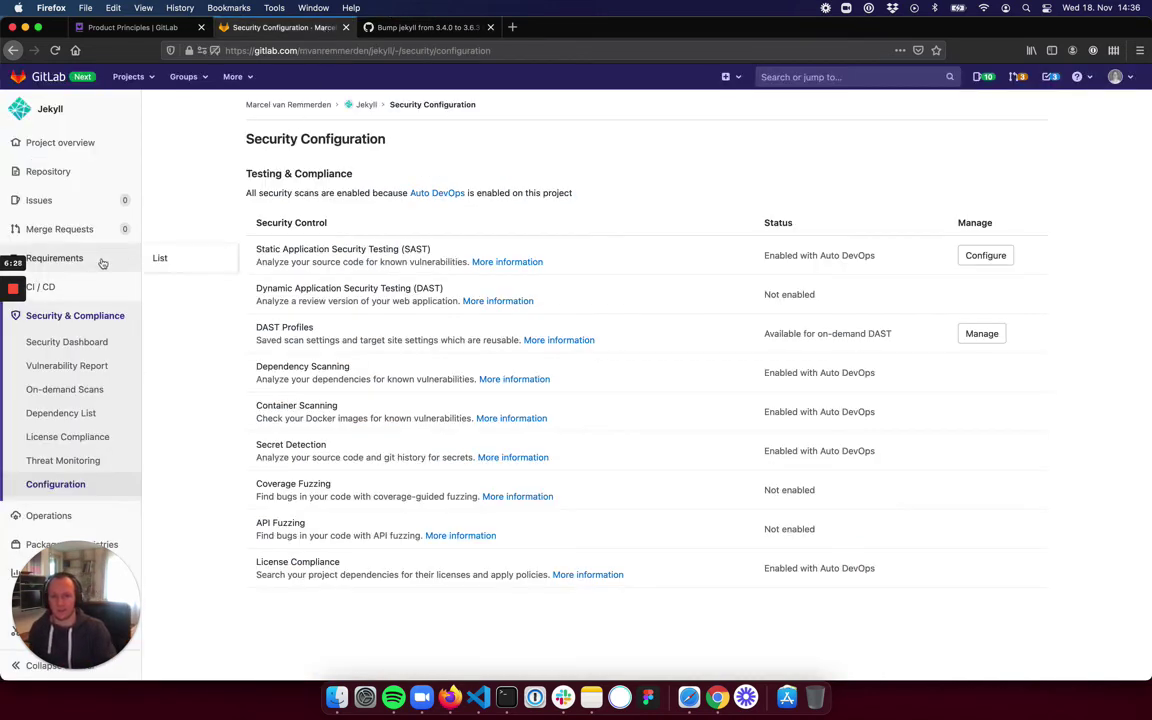
{"action": "mouse_move", "coordinate": [85, 288]}
{"action": "left_click", "coordinate": [180, 292]}
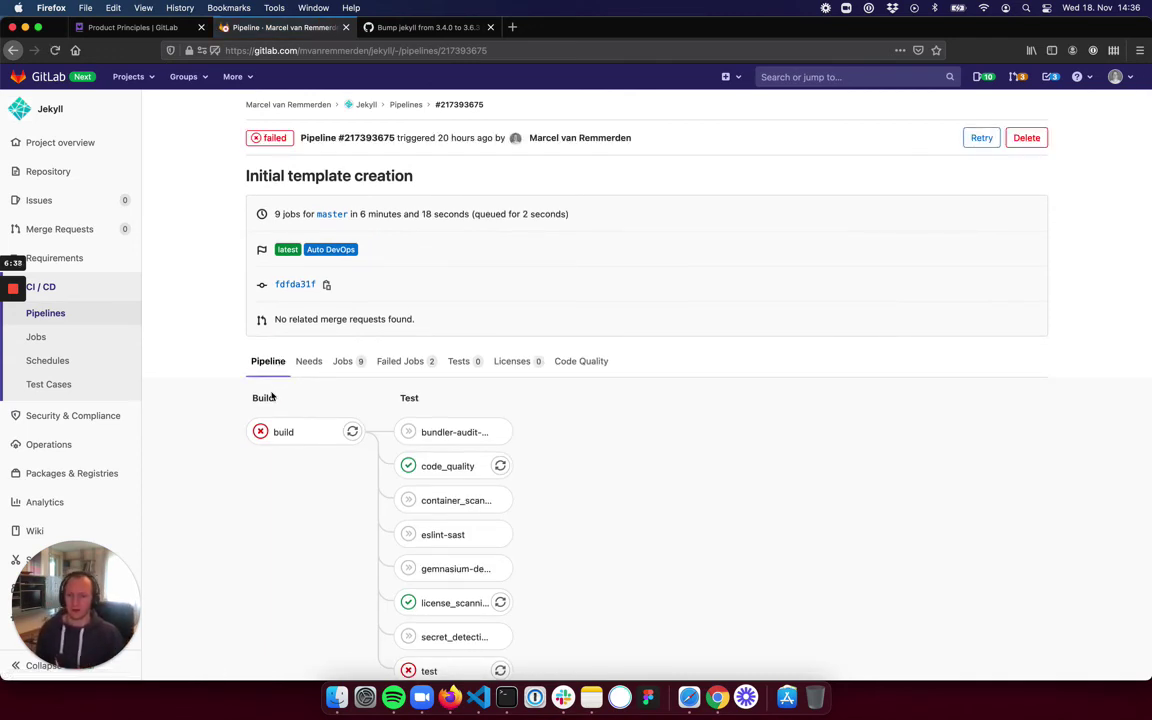
- Reopen the Jekyll project's security configuration and highlight the statement about Auto DevOps enabling all security scans
{"action": "mouse_move", "coordinate": [140, 416]}
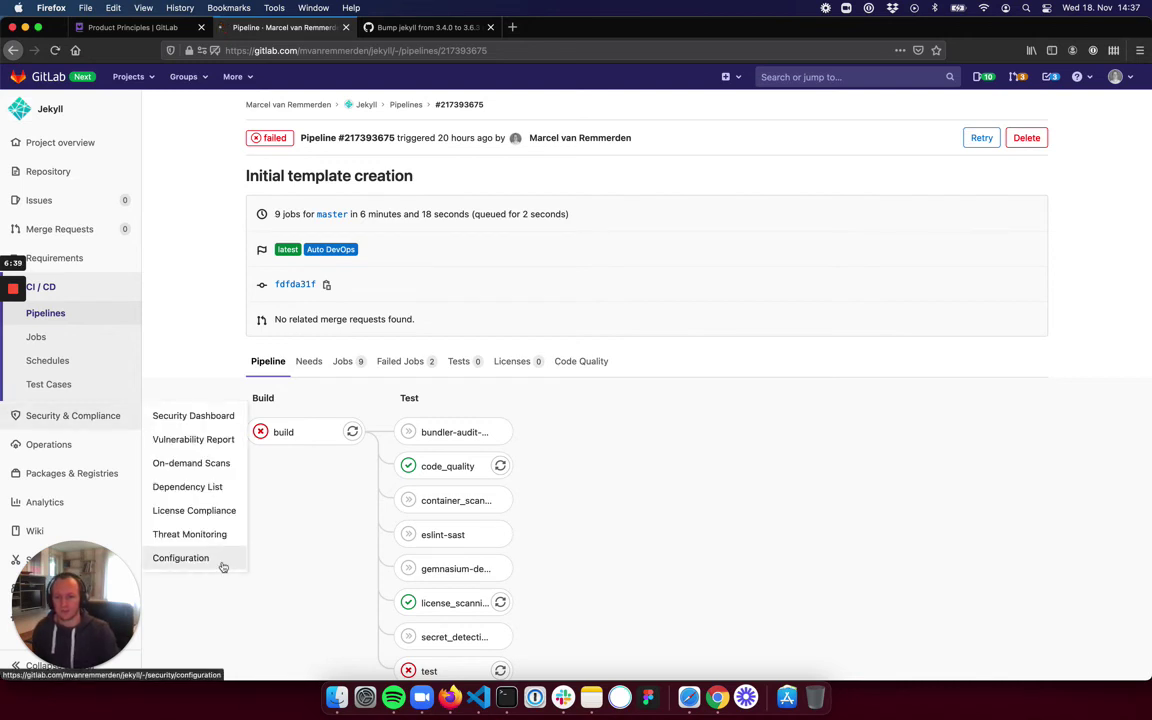
{"action": "left_click", "coordinate": [229, 553]}
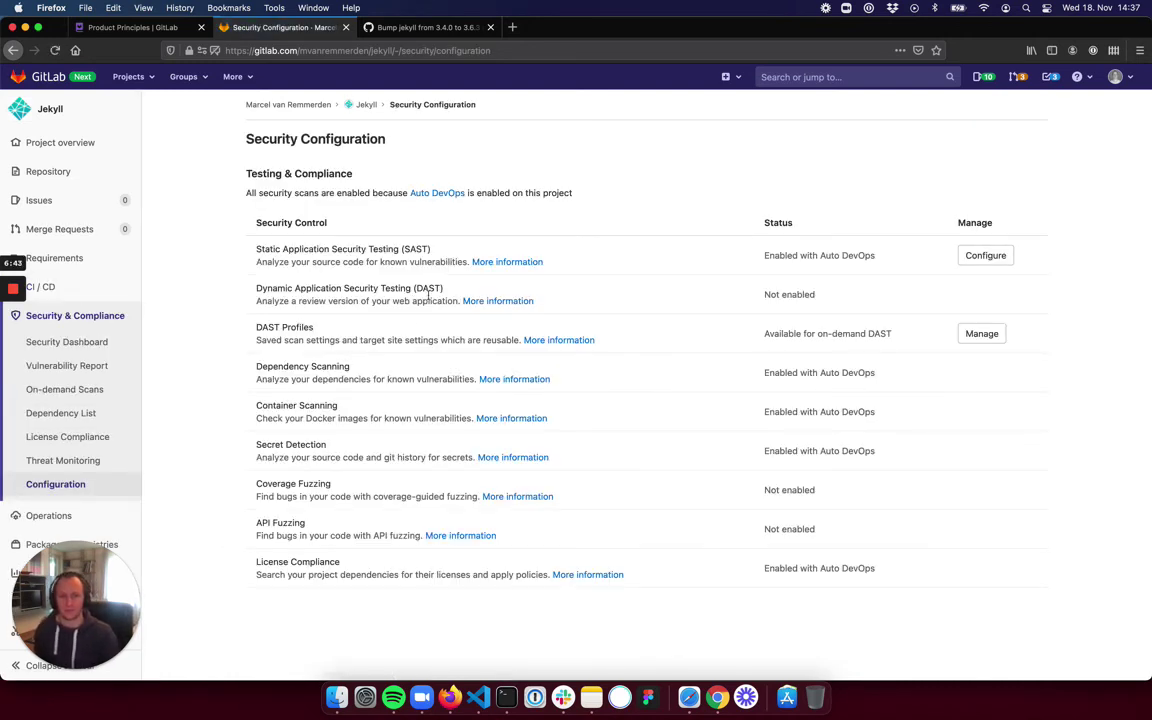
{"action": "left_click_drag", "start_coordinate": [246, 192], "coordinate": [586, 193]}
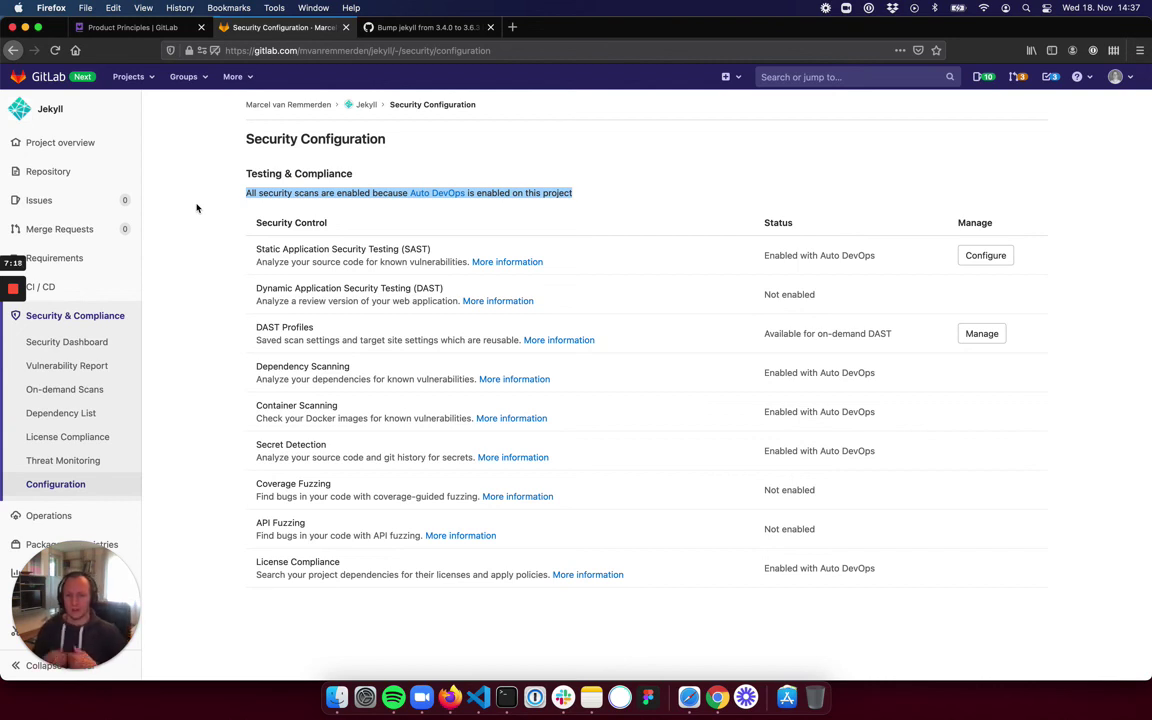
- Return to the GitHub Jekyll repository and view its list of open pull requests
{"action": "left_click", "coordinate": [362, 30]}
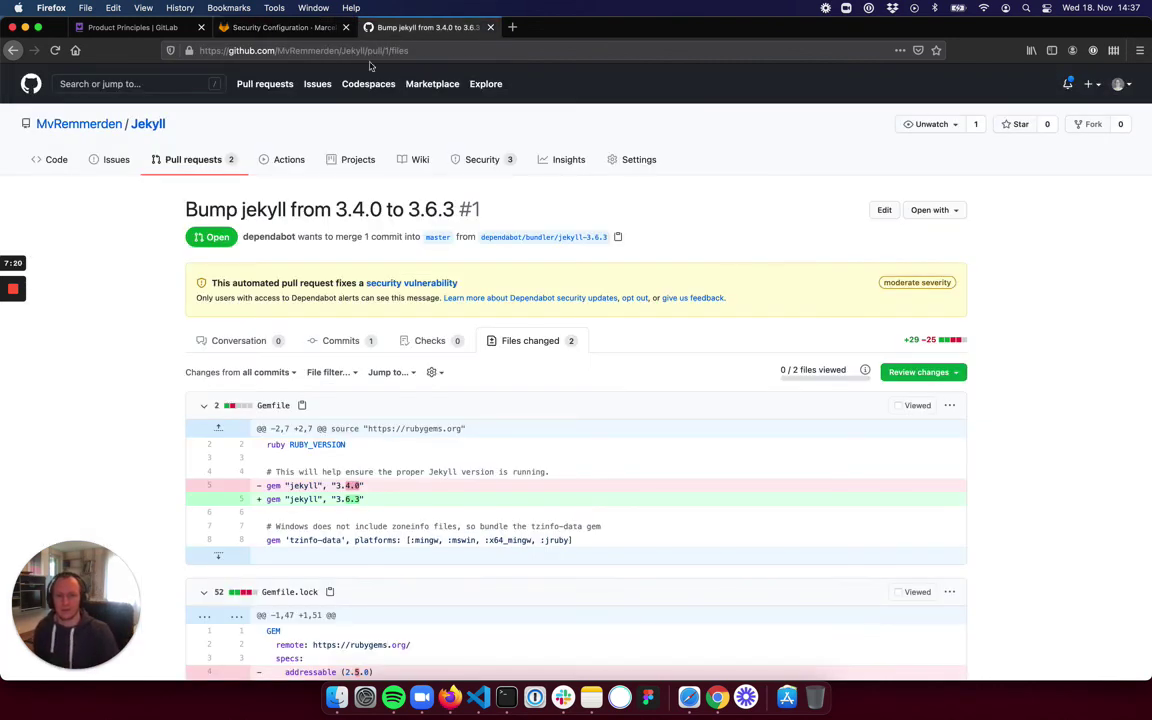
{"action": "left_click", "coordinate": [195, 152]}
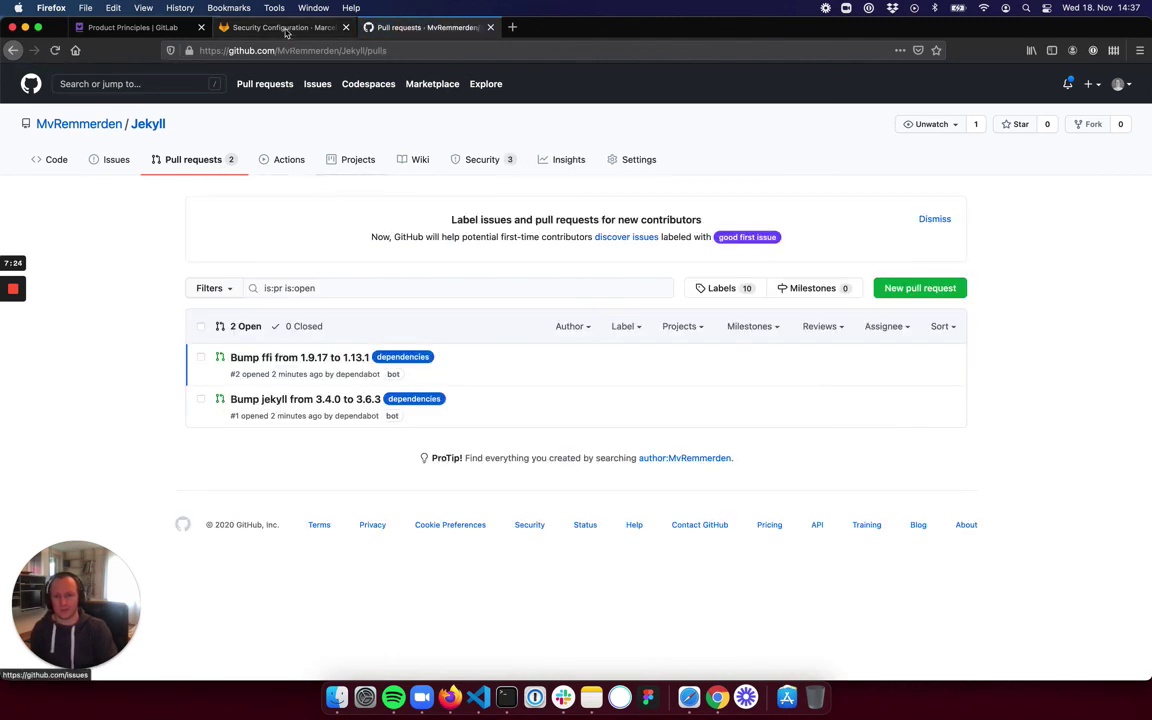